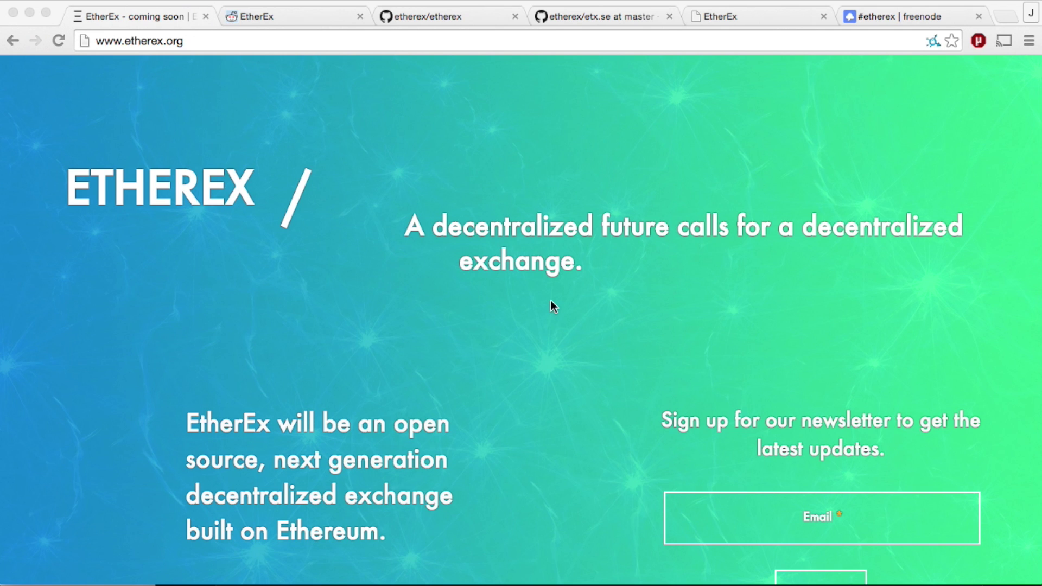
Step: Bring Chrome forward to the etherex/etherex GitHub repository tab, then switch to the terminal
left_click(551, 301)
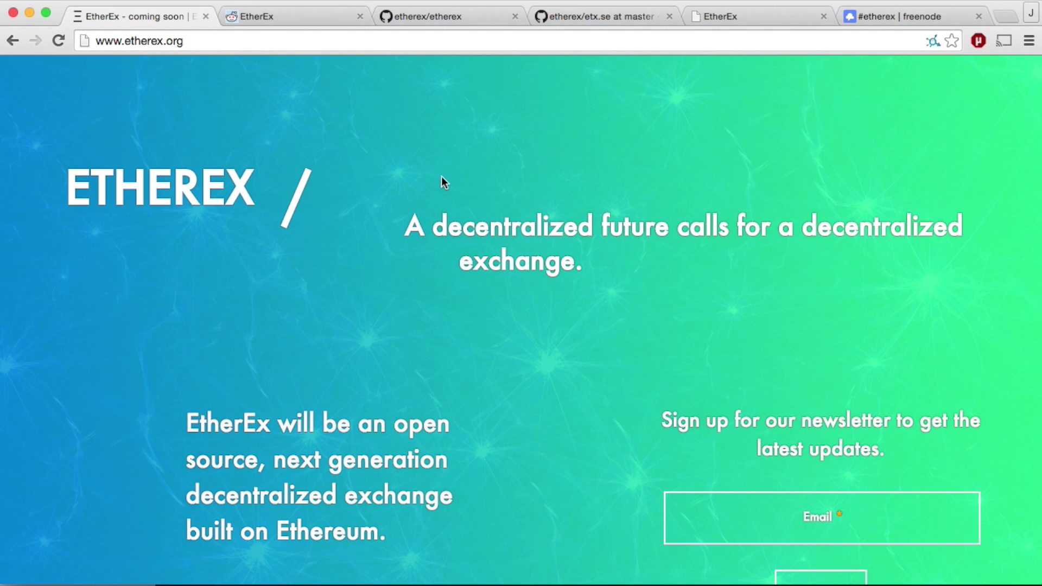
left_click(430, 12)
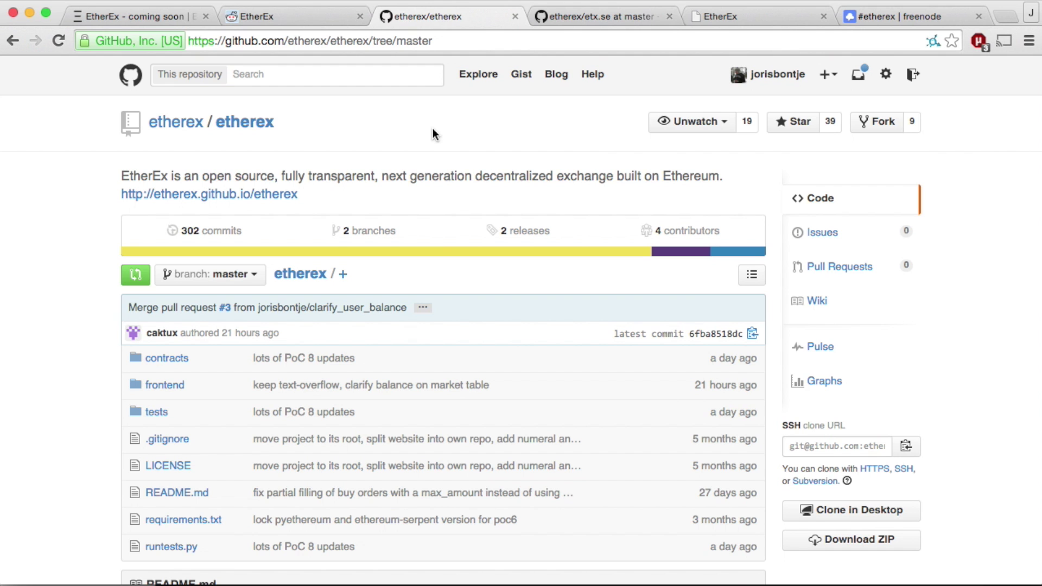
key("super+Tab")
key("super+Tab")
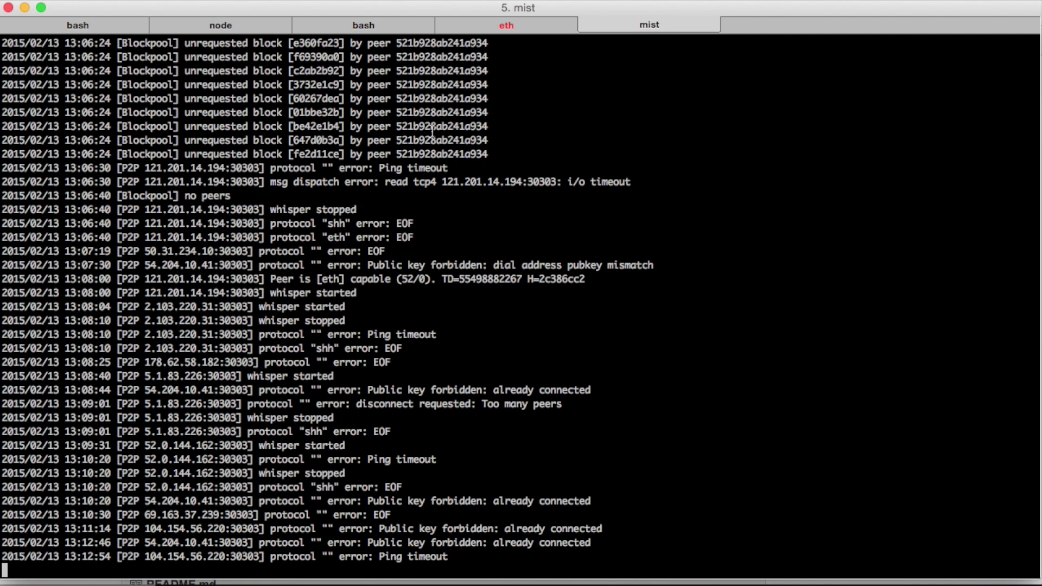
Step: Review the eth node log and the first bash session's transaction output
left_click(540, 22)
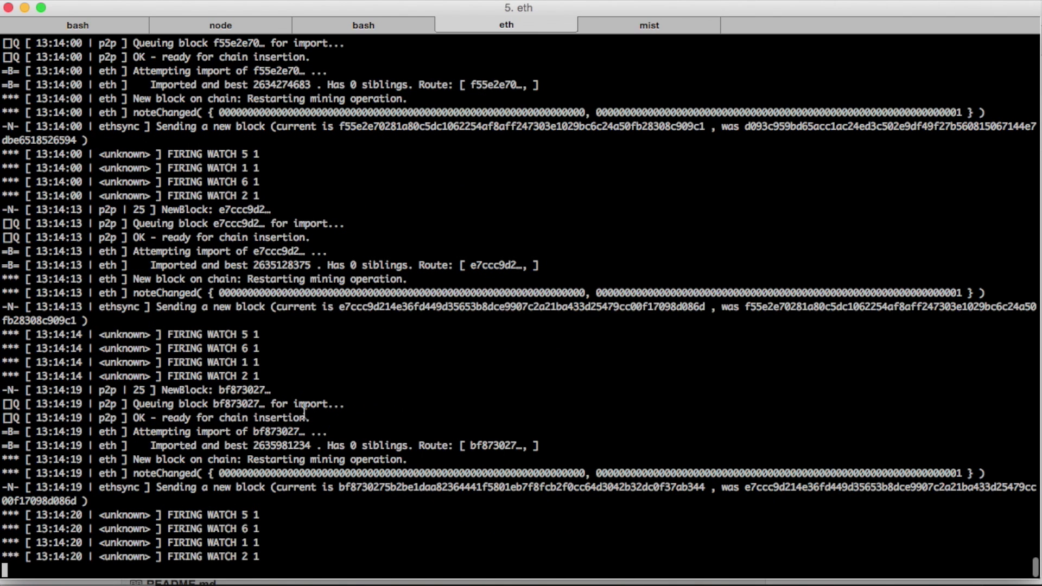
left_click(83, 23)
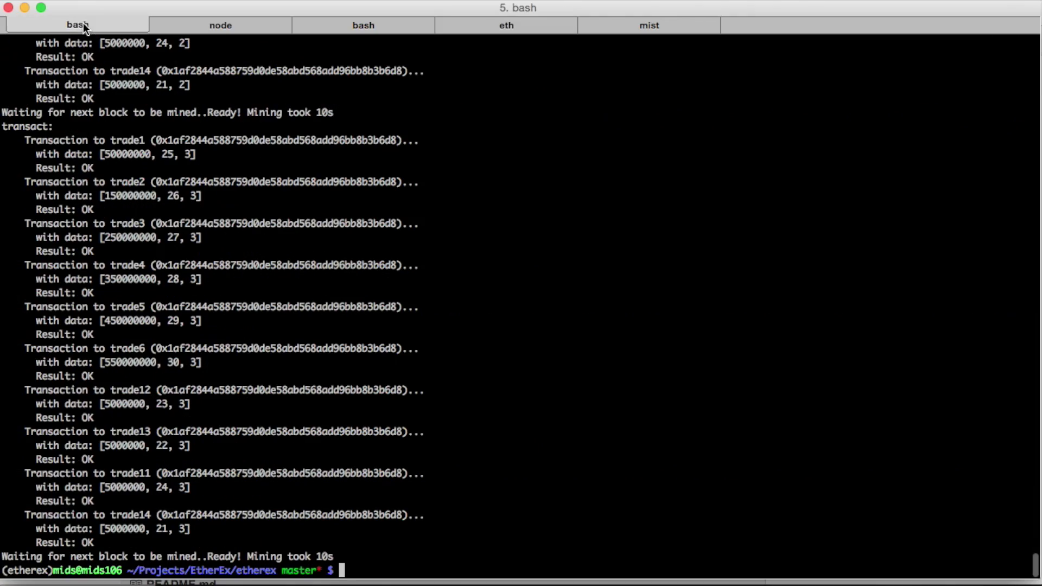
scroll(209, 166, "up", 15)
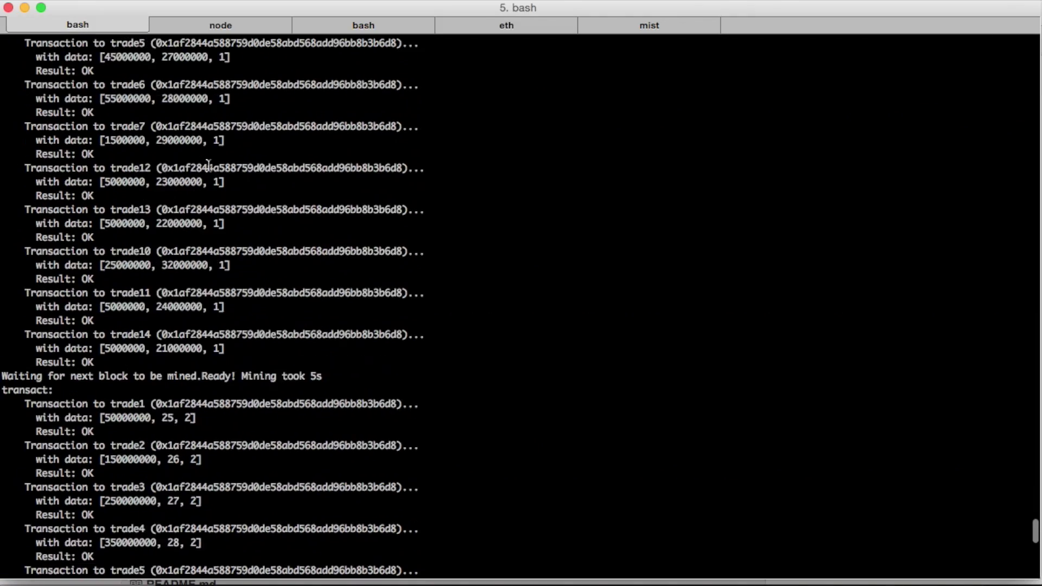
scroll(209, 166, "up", 20)
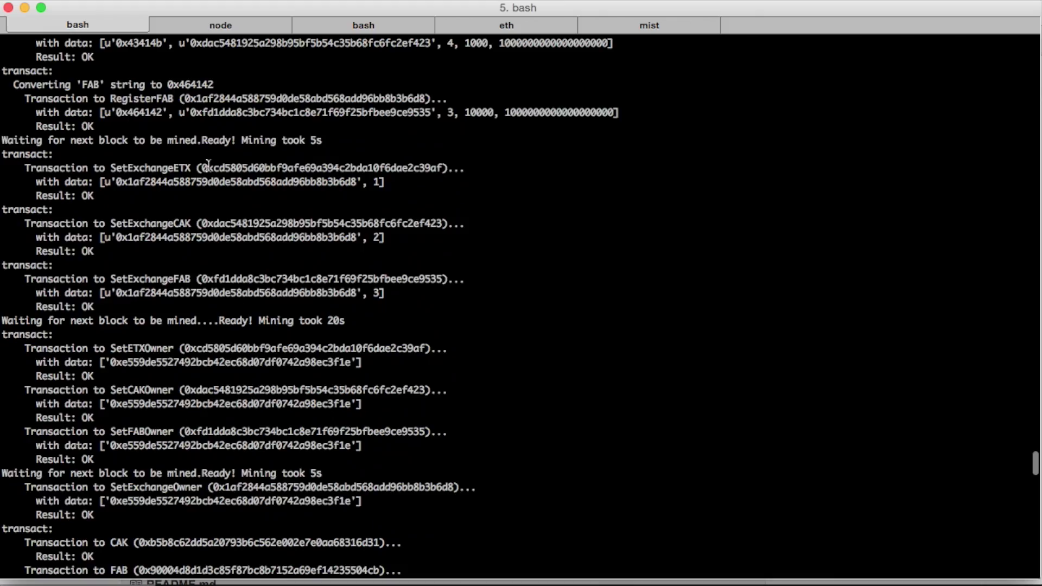
scroll(208, 166, "up", 15)
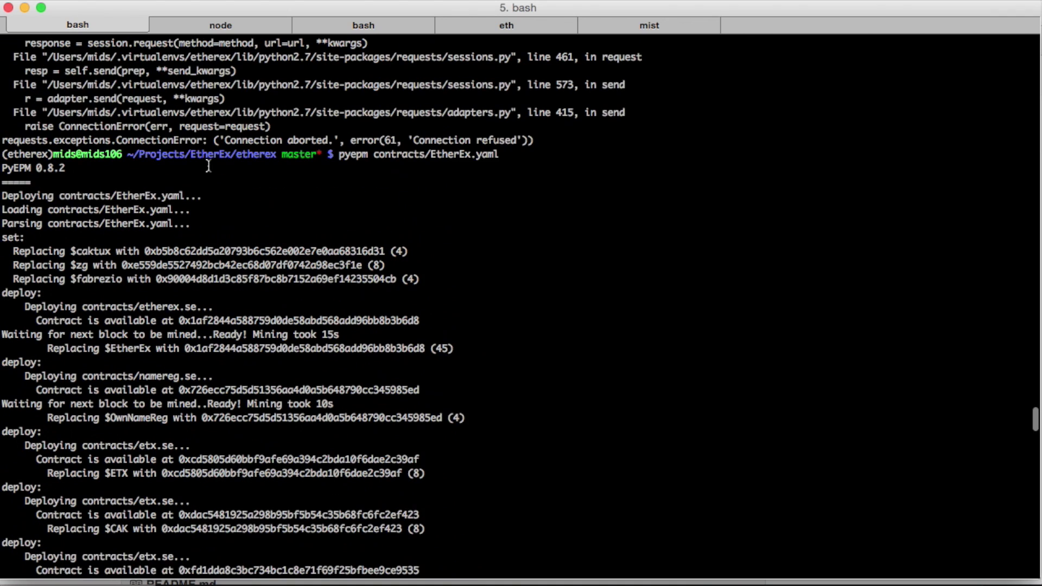
scroll(208, 165, "down", 5)
Step: Highlight the pyepm contracts/EtherEx.yaml deployment command, then switch to AlethZero
scroll(208, 165, "up", 2)
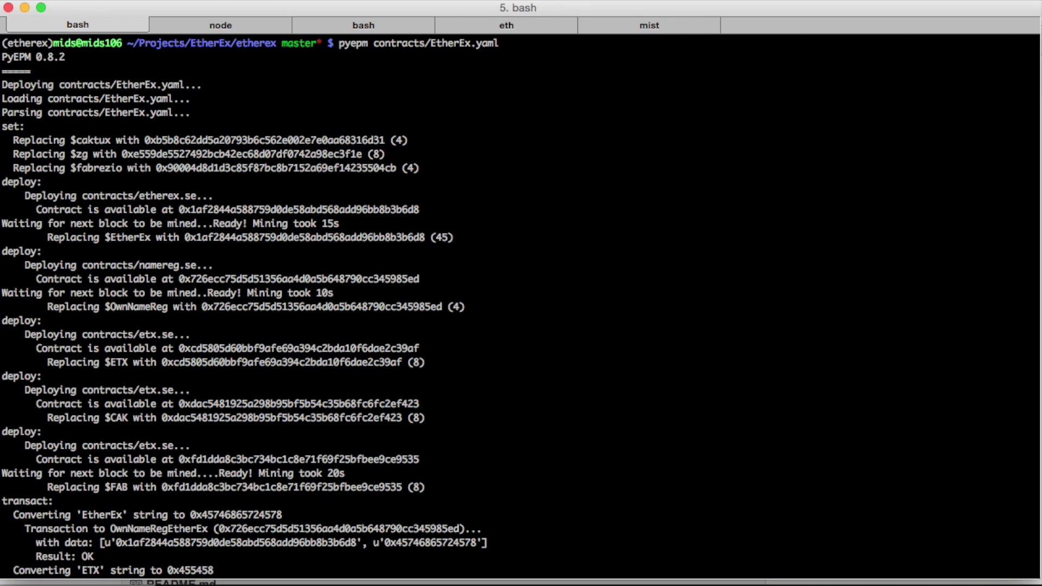
left_click_drag(335, 46, 501, 47)
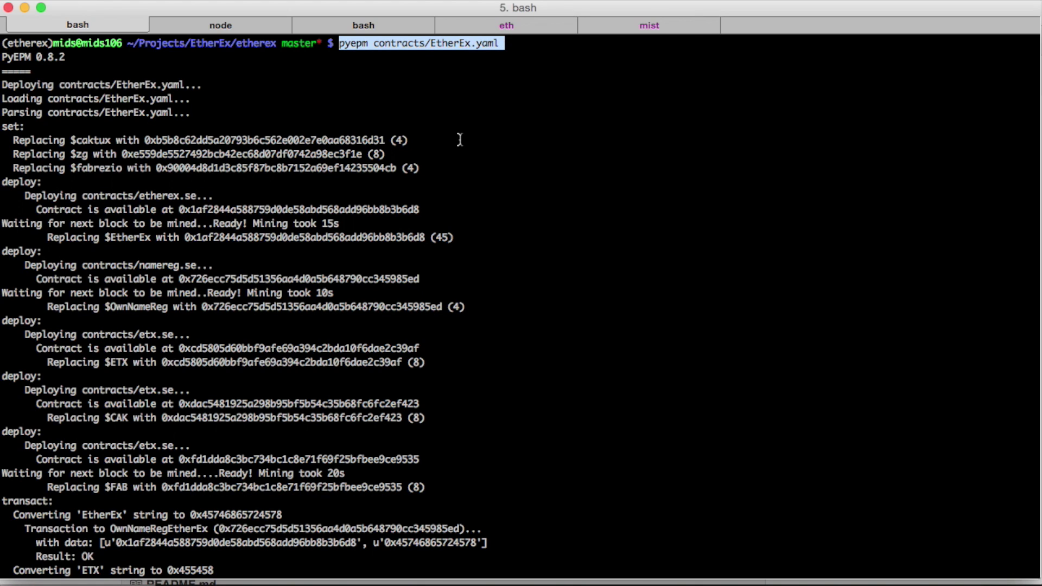
key("super+Tab")
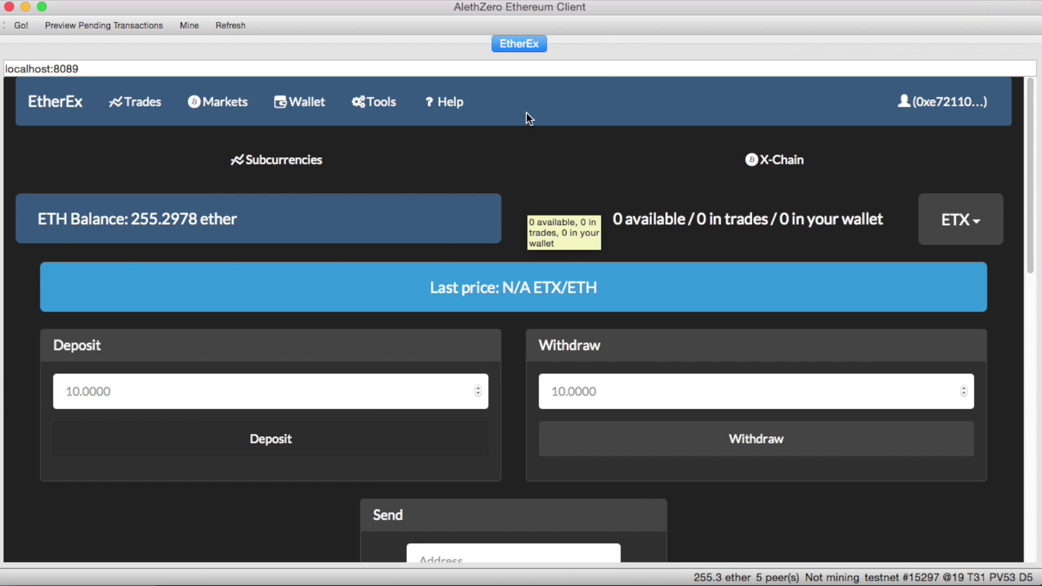
Step: Select the localhost:8089 address and bring up the EtherEx New Trade form for ETX
left_click(84, 65)
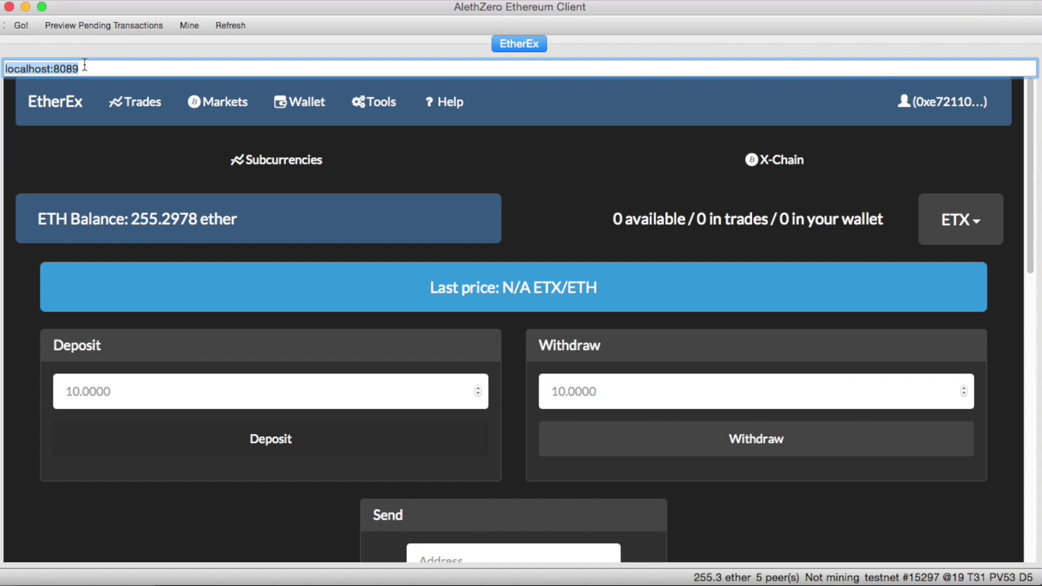
key("super+Tab")
key("super+Tab")
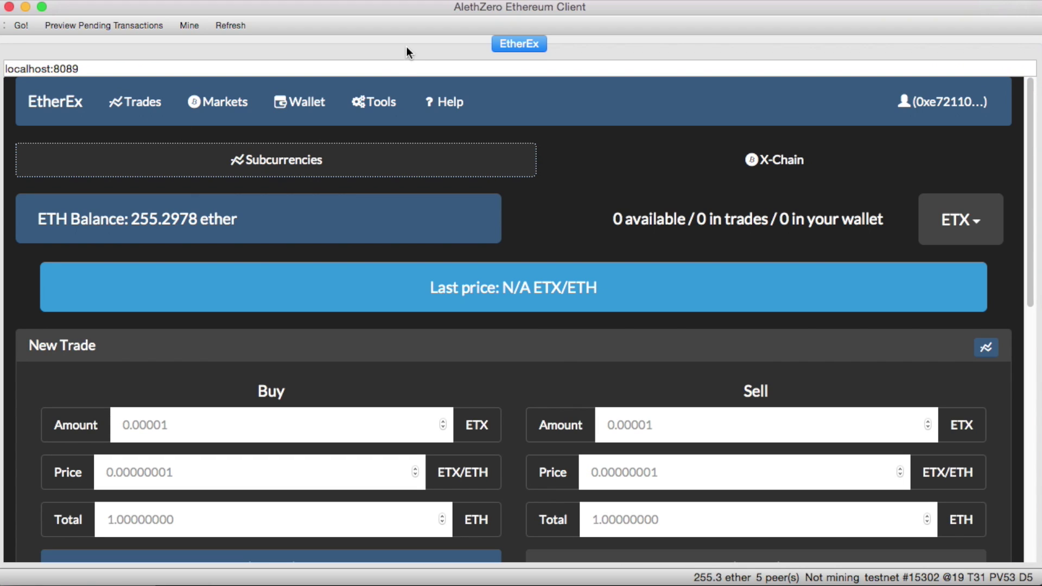
left_click(227, 222)
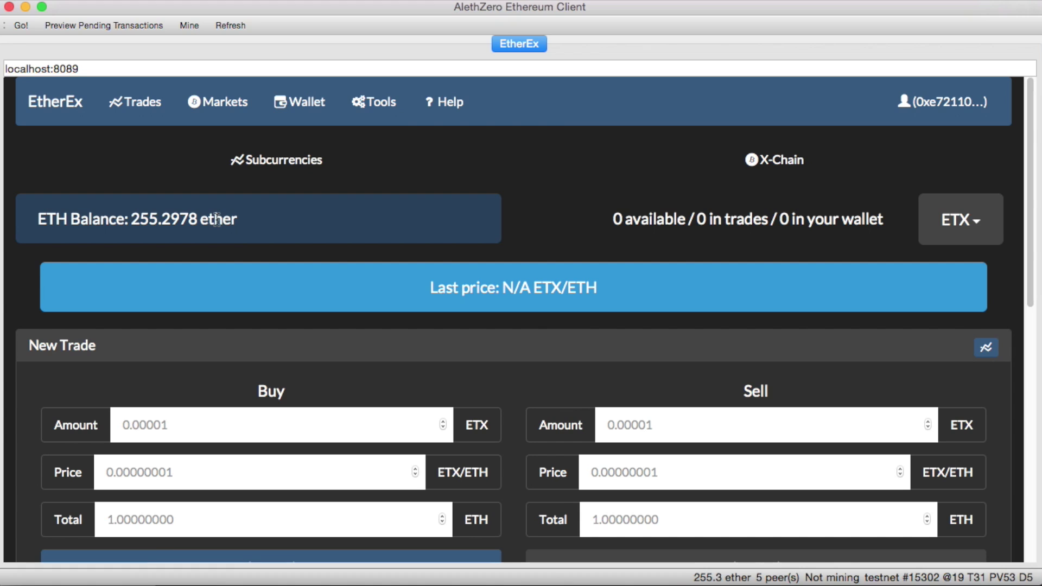
Step: Check the ETX, CAK and FAB entries in the market list, then return to Chrome
left_click(985, 224)
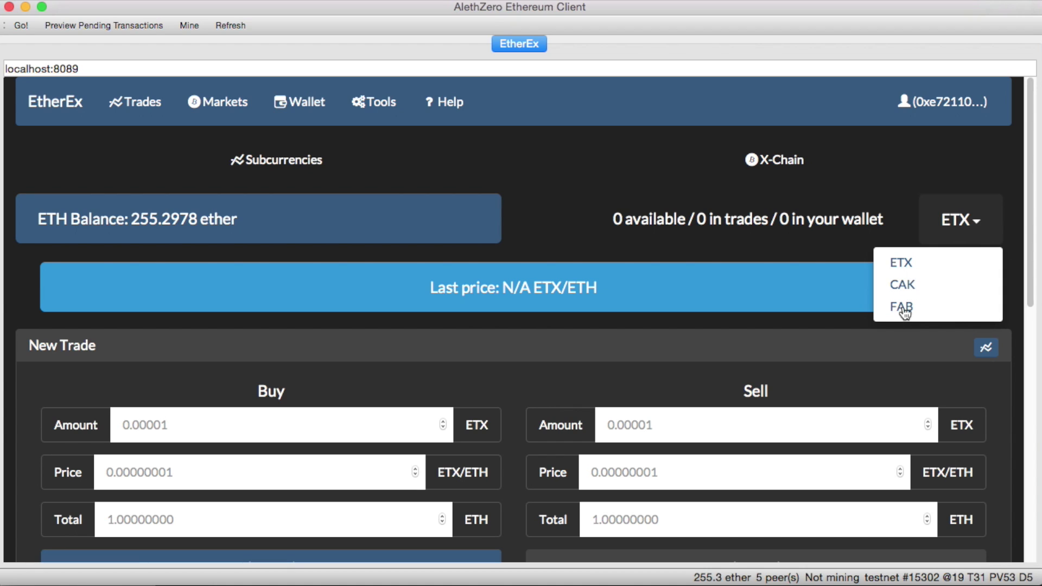
left_click(632, 198)
key("super+Tab")
key("super+Tab")
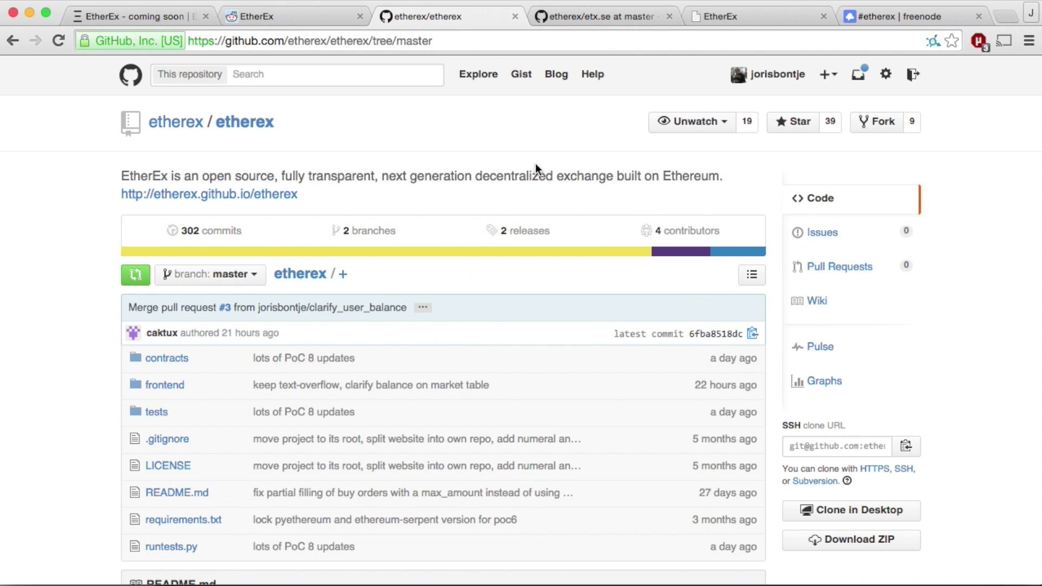
Step: Open the etx.se contract source and select its code from line 1
left_click(597, 16)
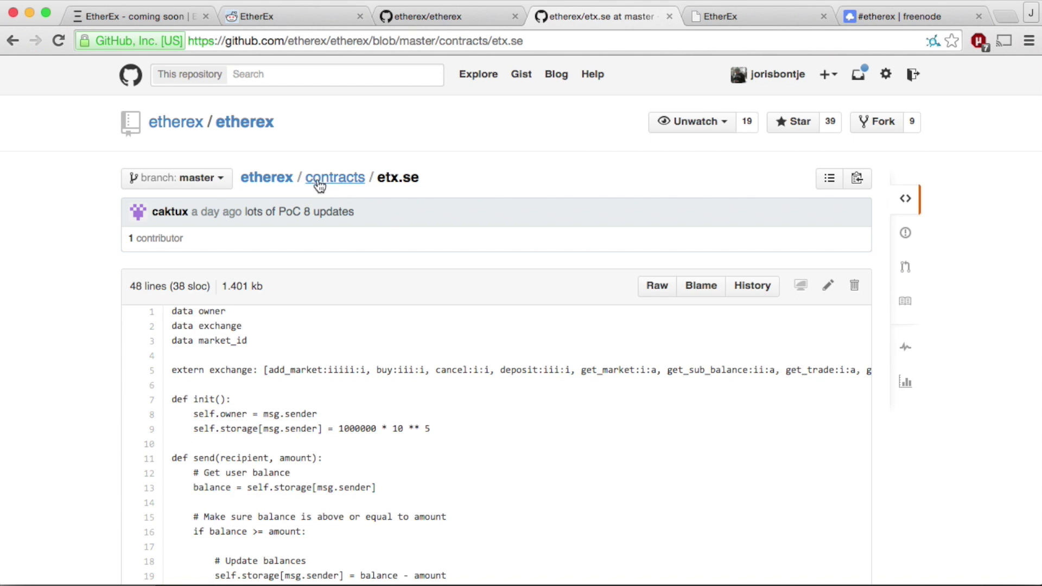
scroll(396, 261, "down", 5)
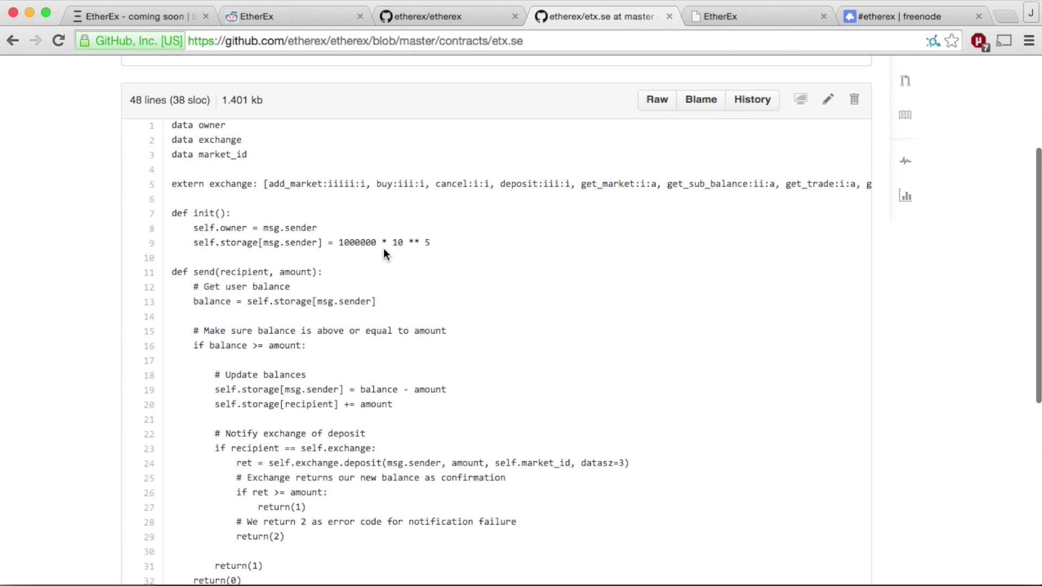
left_click_drag(172, 124, 278, 392)
scroll(277, 392, "down", 1)
left_click(278, 392)
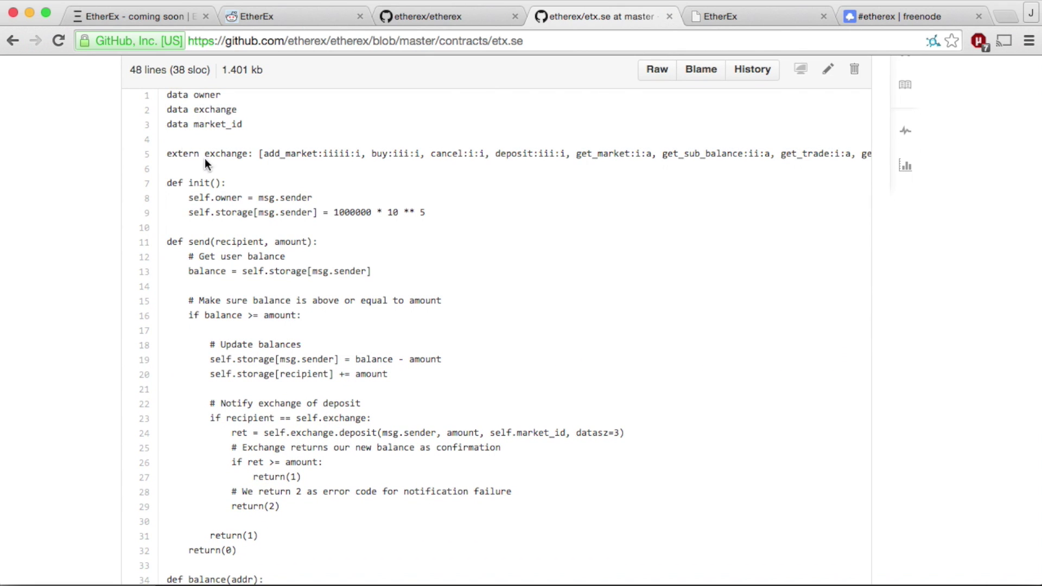
left_click_drag(169, 95, 358, 454)
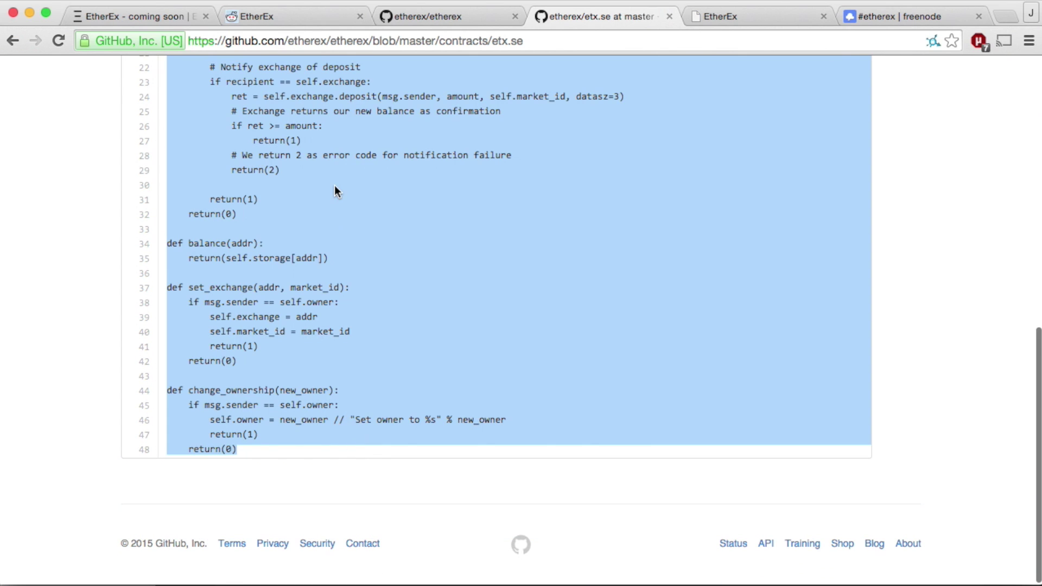
Step: Scroll back up and return to the etherex/etherex repository front page
scroll(334, 186, "up", 3)
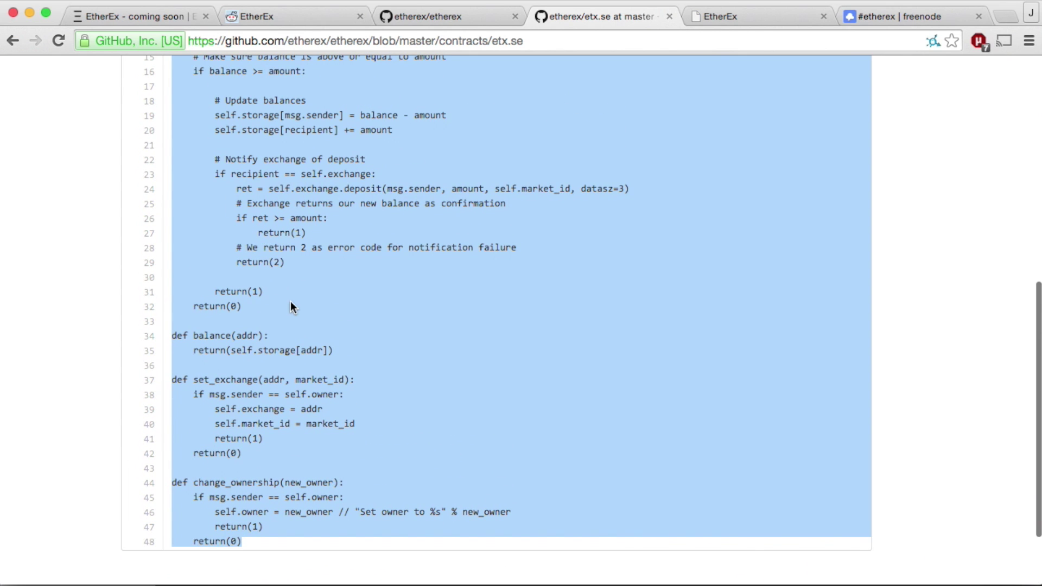
scroll(291, 304, "up", 7)
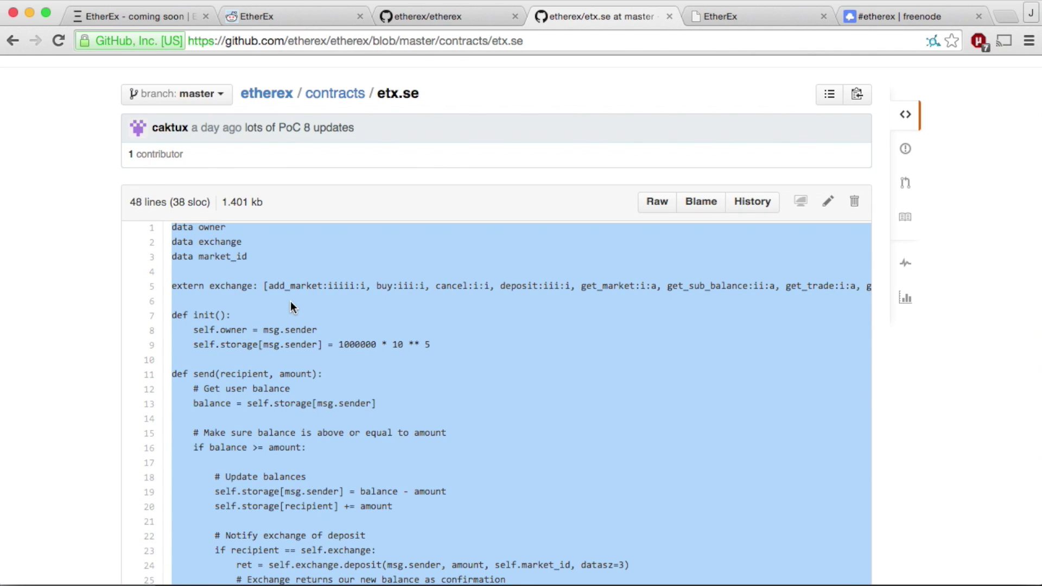
left_click(285, 96)
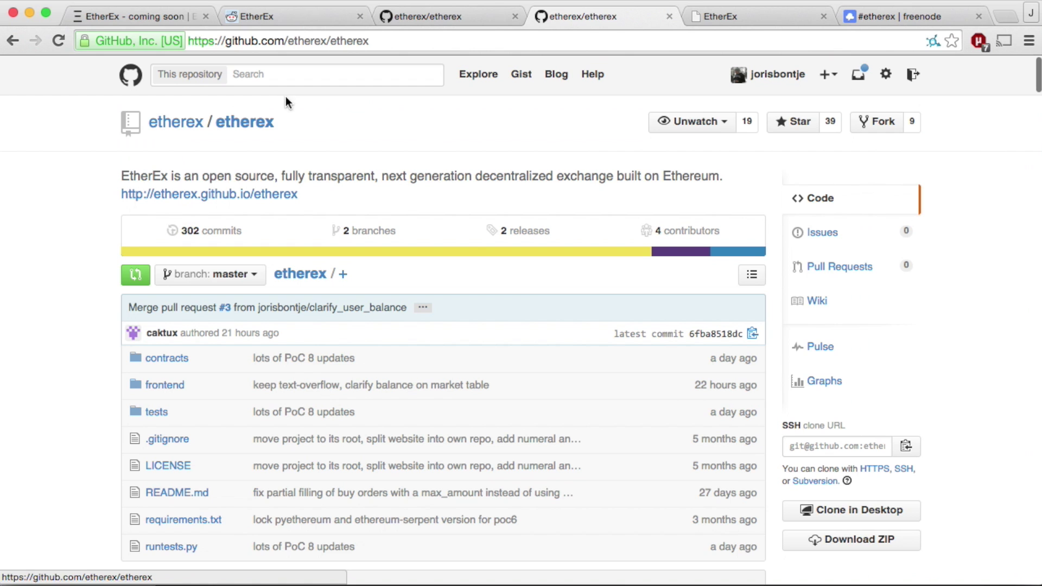
scroll(158, 239, "down", 15)
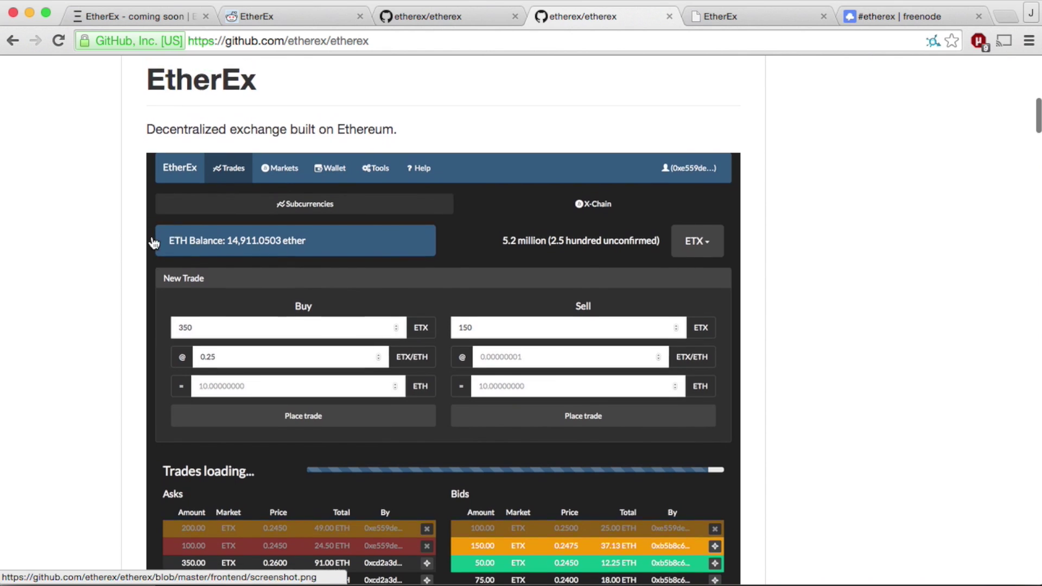
scroll(154, 243, "down", 10)
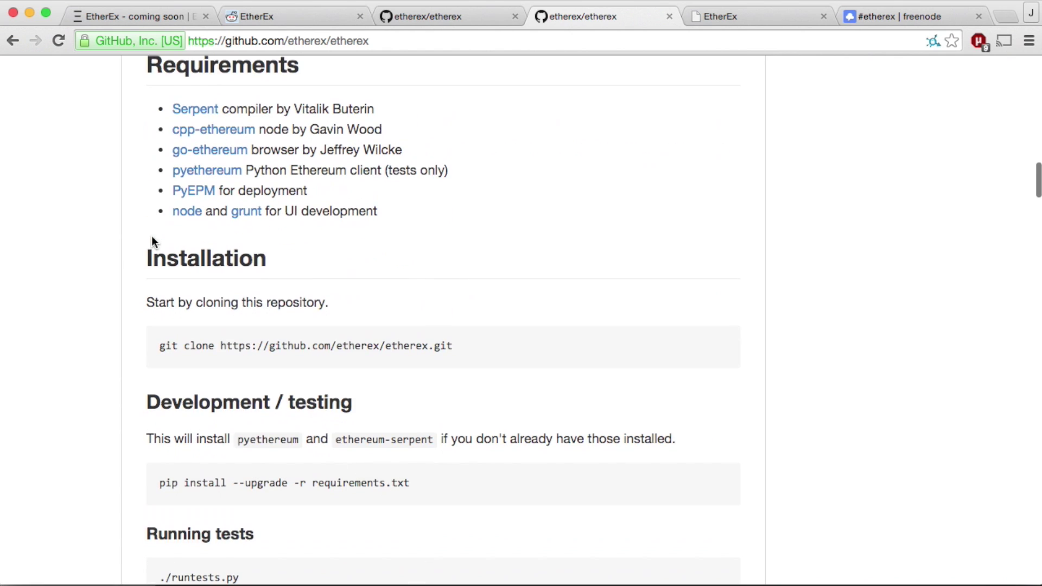
scroll(107, 332, "down", 10)
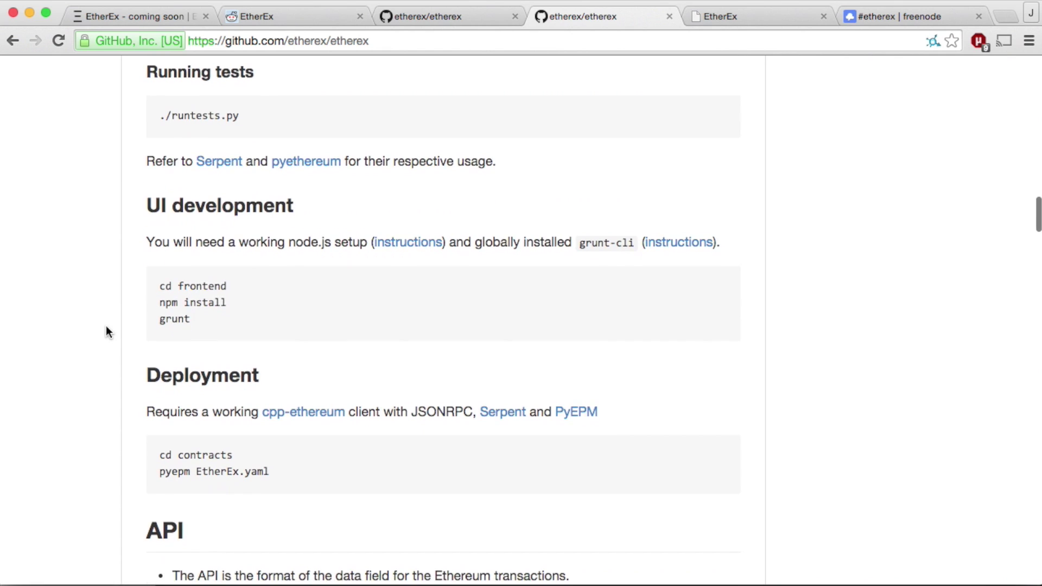
scroll(107, 332, "down", 3)
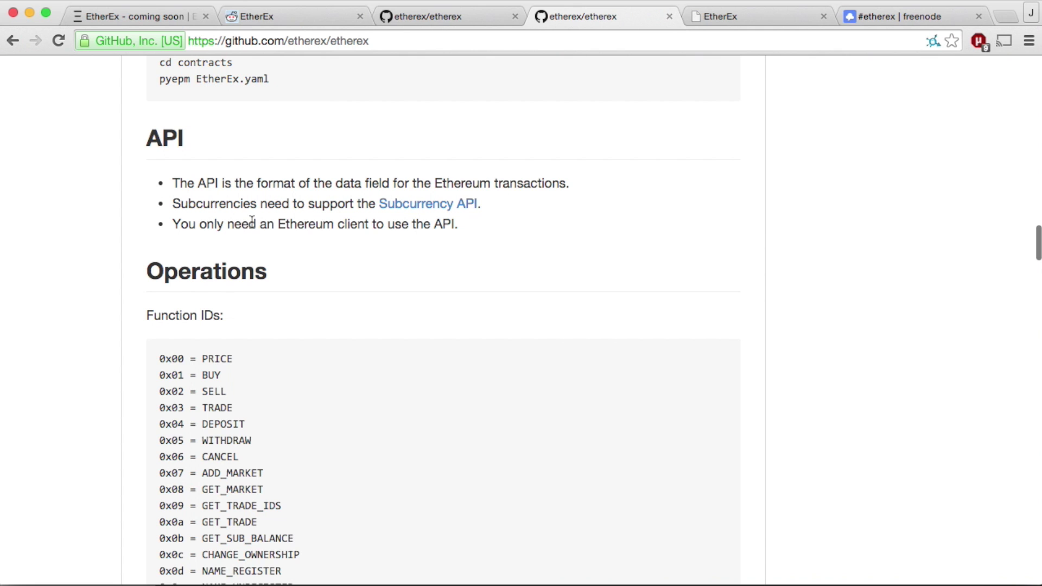
scroll(211, 349, "down", 10)
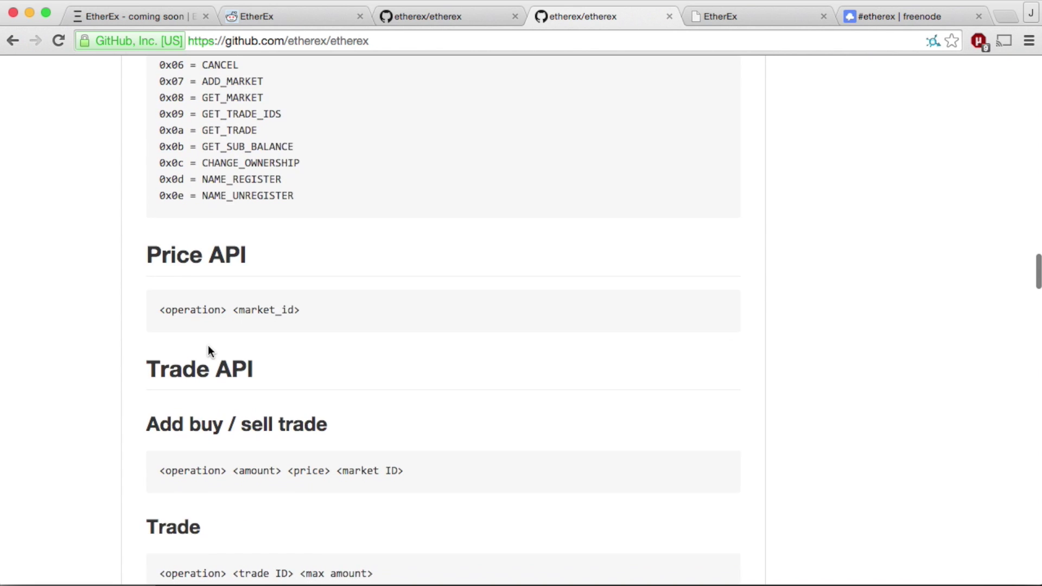
scroll(207, 345, "down", 15)
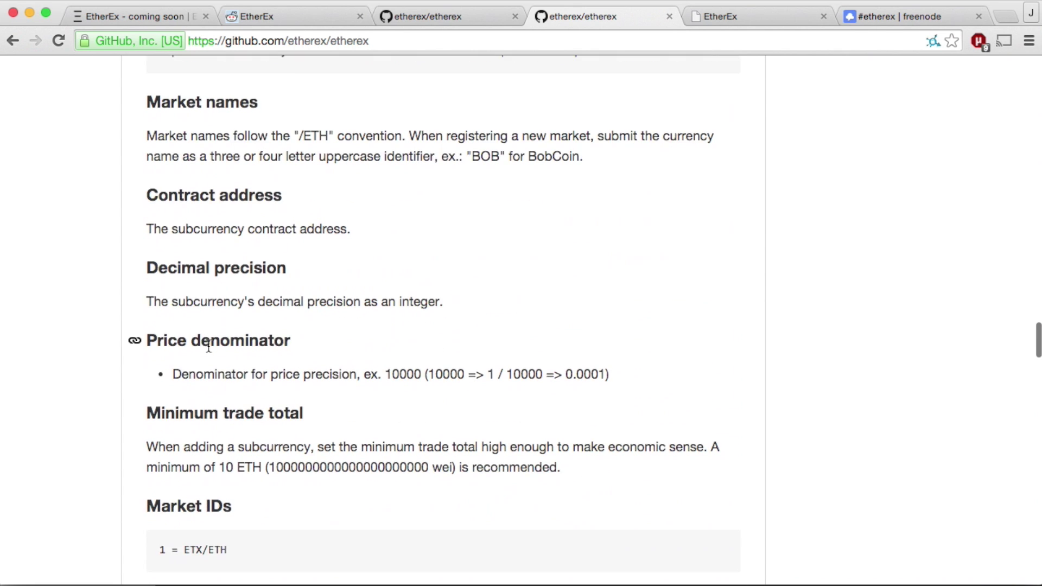
scroll(208, 345, "down", 15)
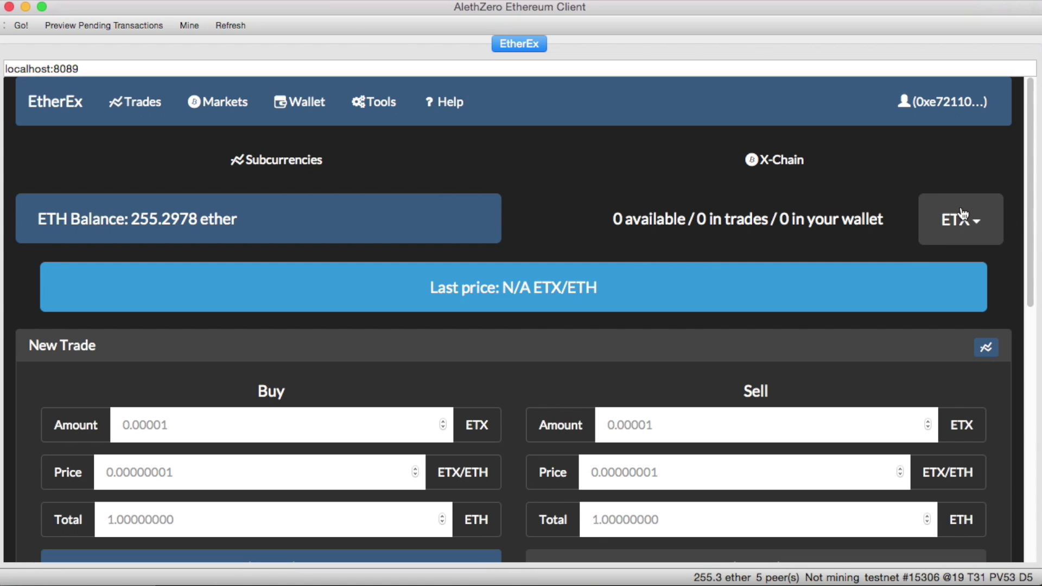
Step: Scroll down to the ETX order book showing asks at 0.25–0.32 and 50 ETX bids
scroll(720, 194, "down", 2)
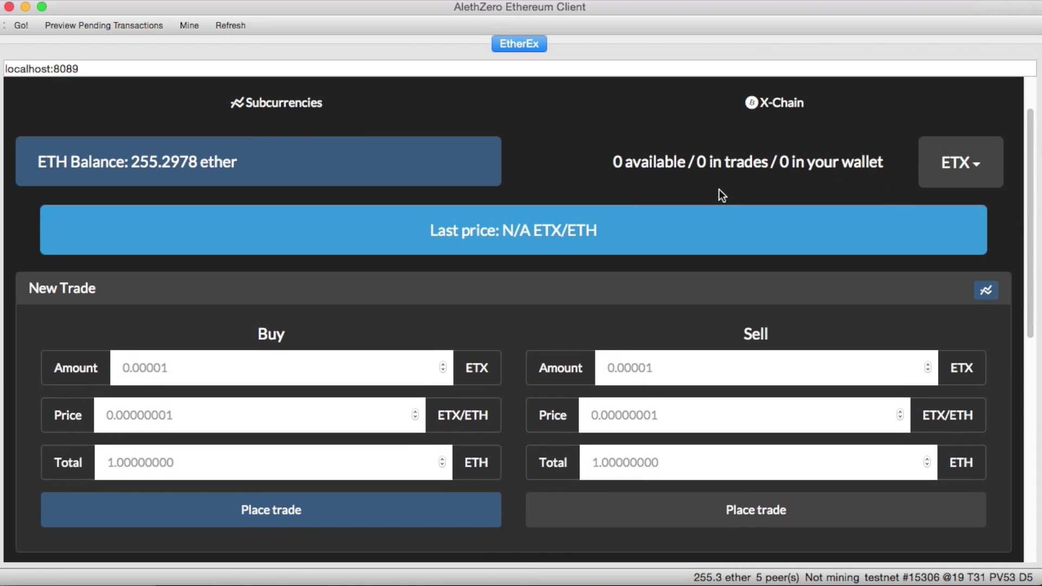
scroll(542, 308, "down", 4)
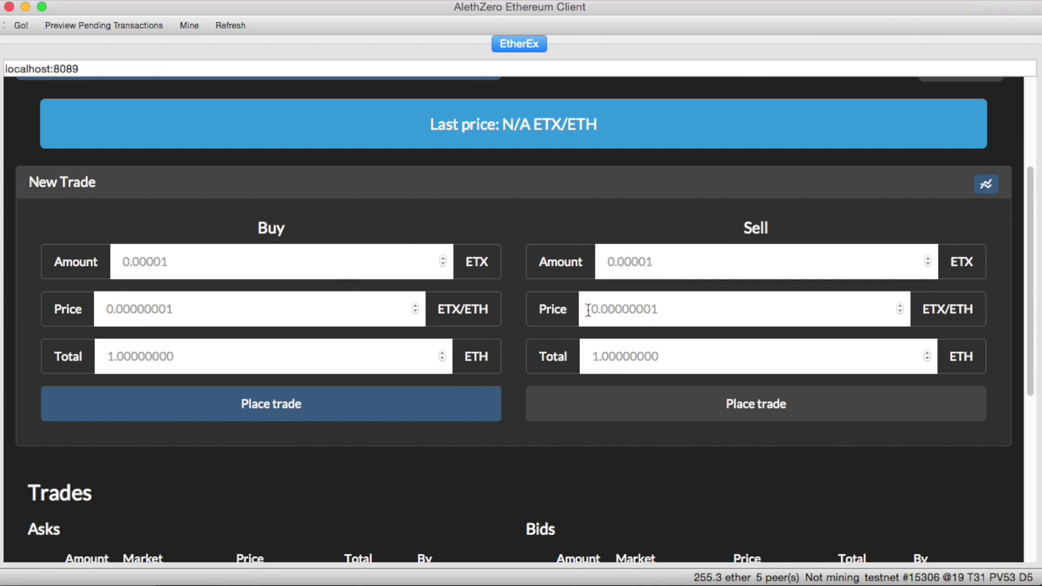
scroll(589, 308, "down", 8)
scroll(587, 308, "down", 3)
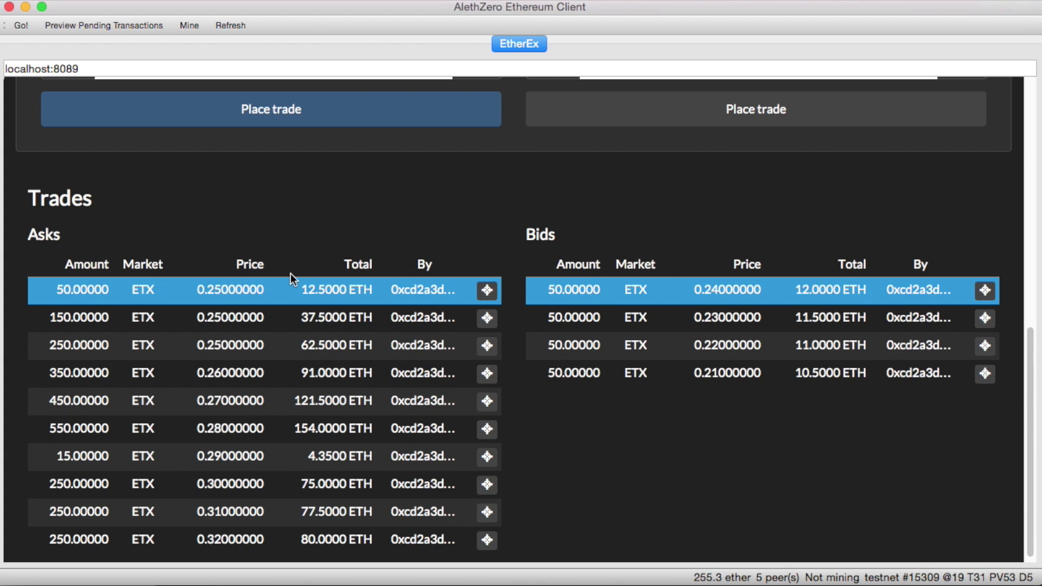
Step: Fill the cheapest ask, buying 50 ETX at 0.25 for 12.5 ETH, and allow the transaction
left_click(413, 250)
left_click(487, 292)
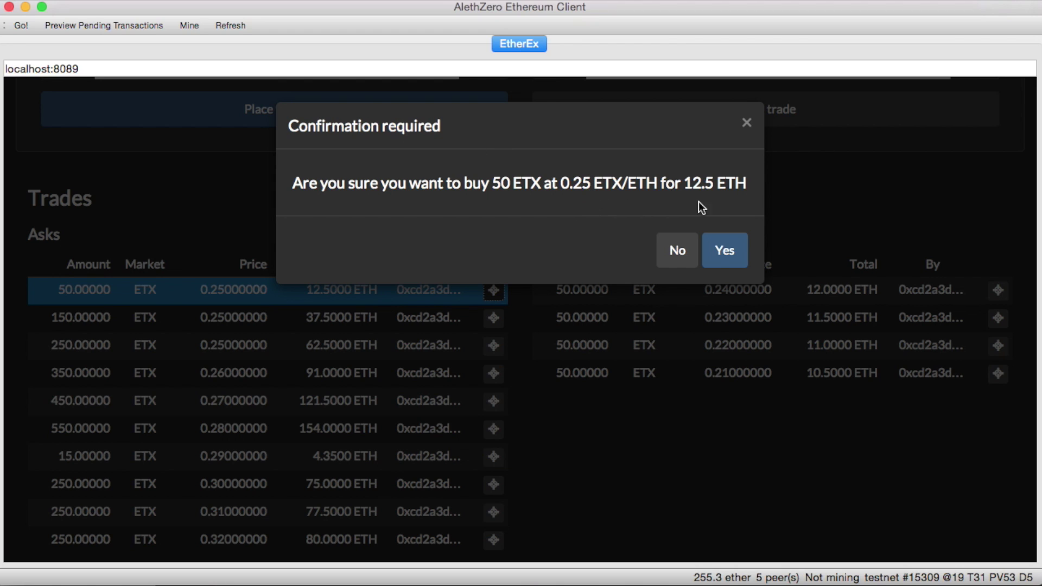
left_click(730, 247)
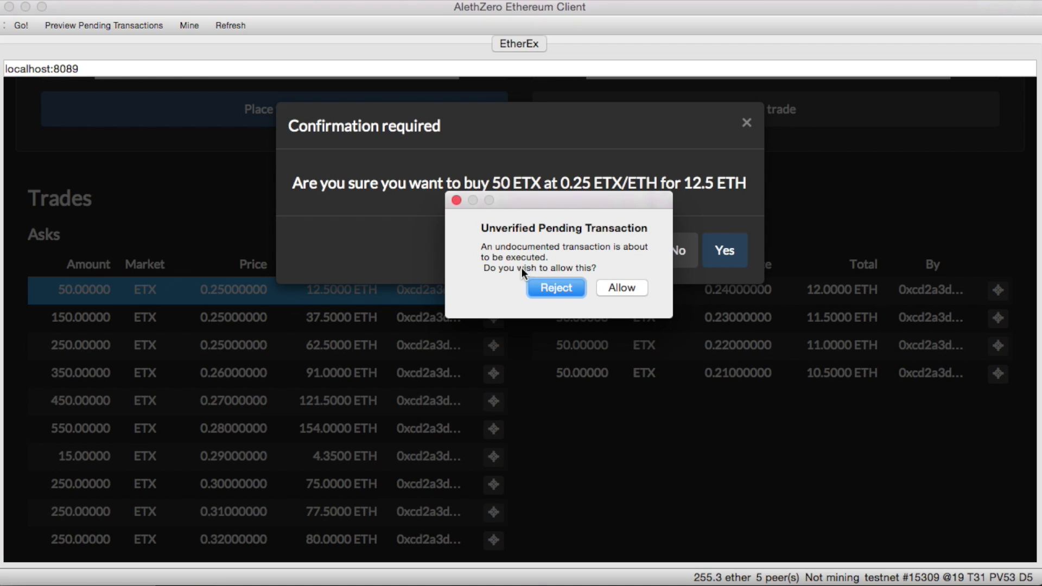
left_click(612, 288)
scroll(965, 218, "up", 10)
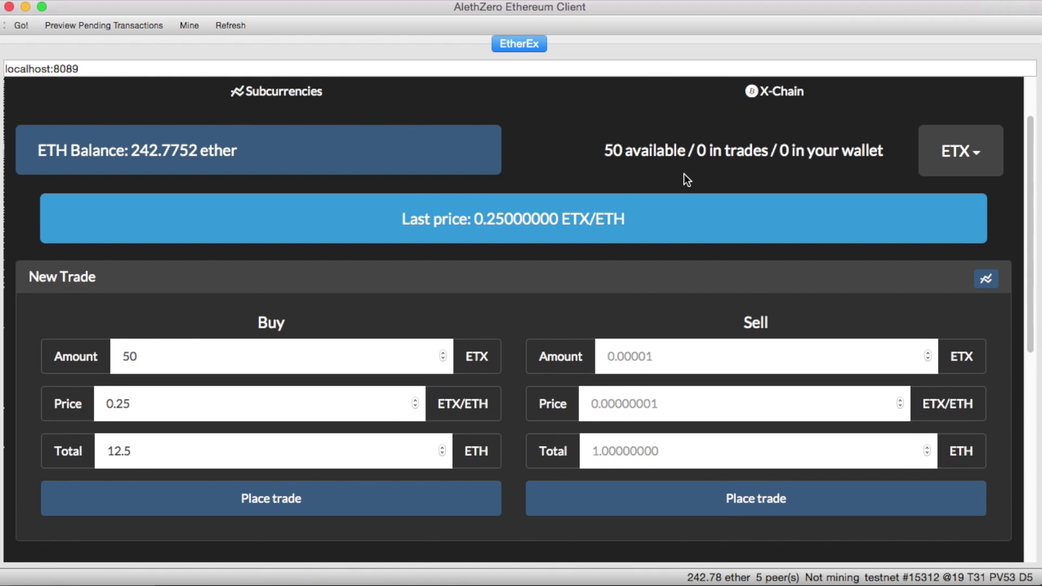
scroll(613, 163, "up", 2)
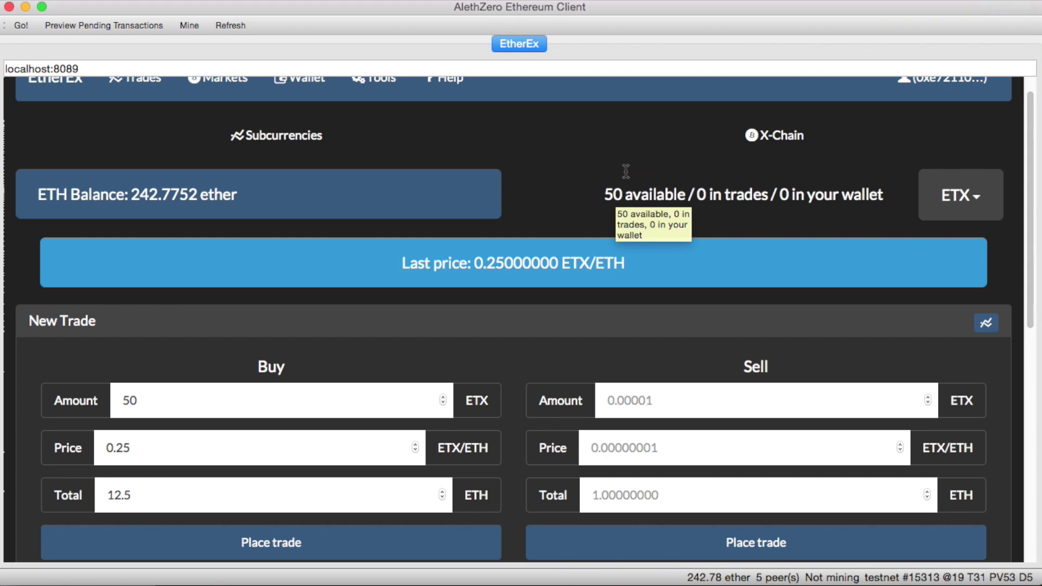
scroll(541, 260, "up", 1)
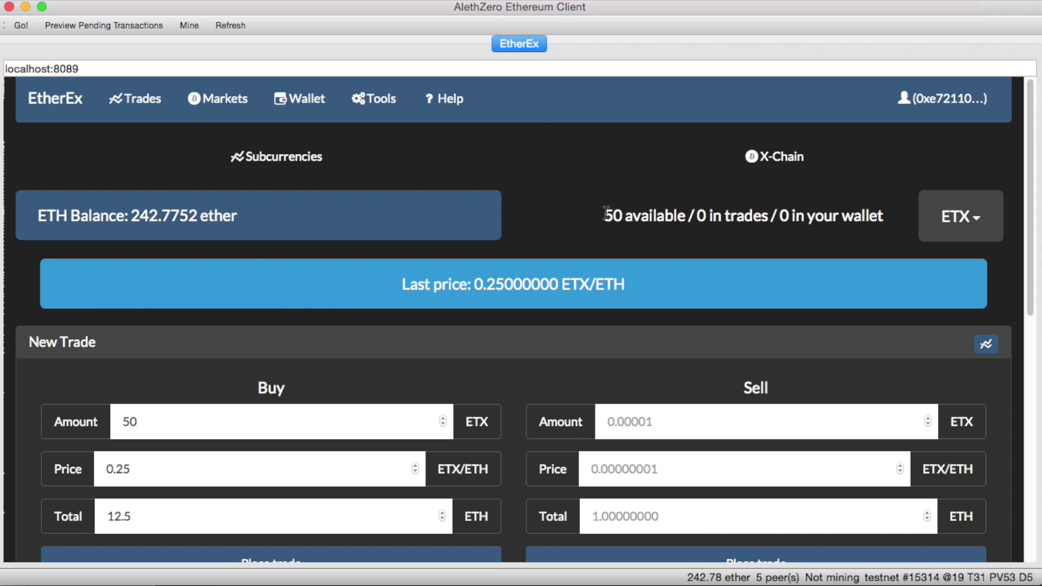
left_click_drag(781, 216, 891, 216)
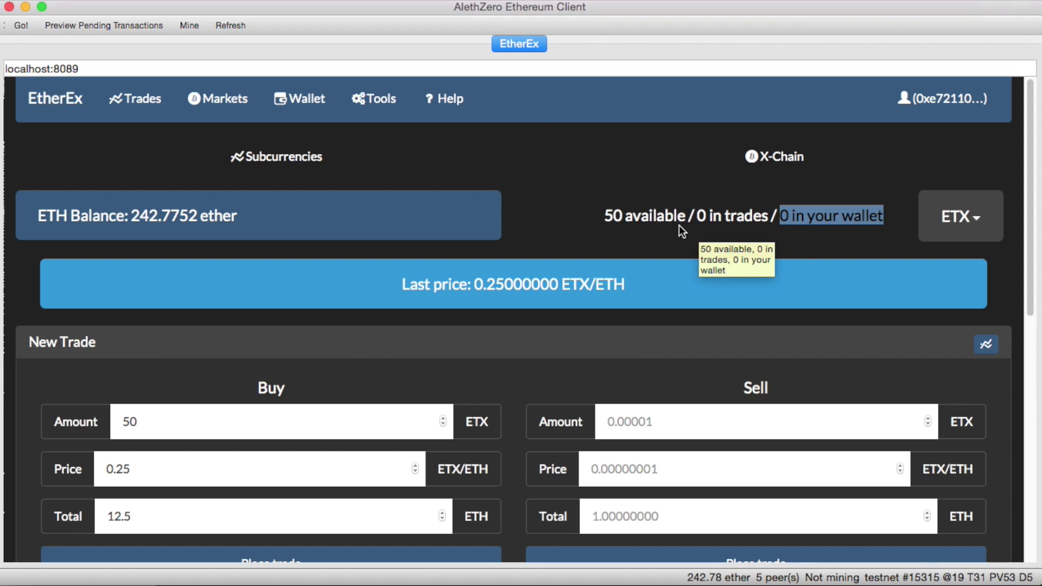
left_click(638, 200)
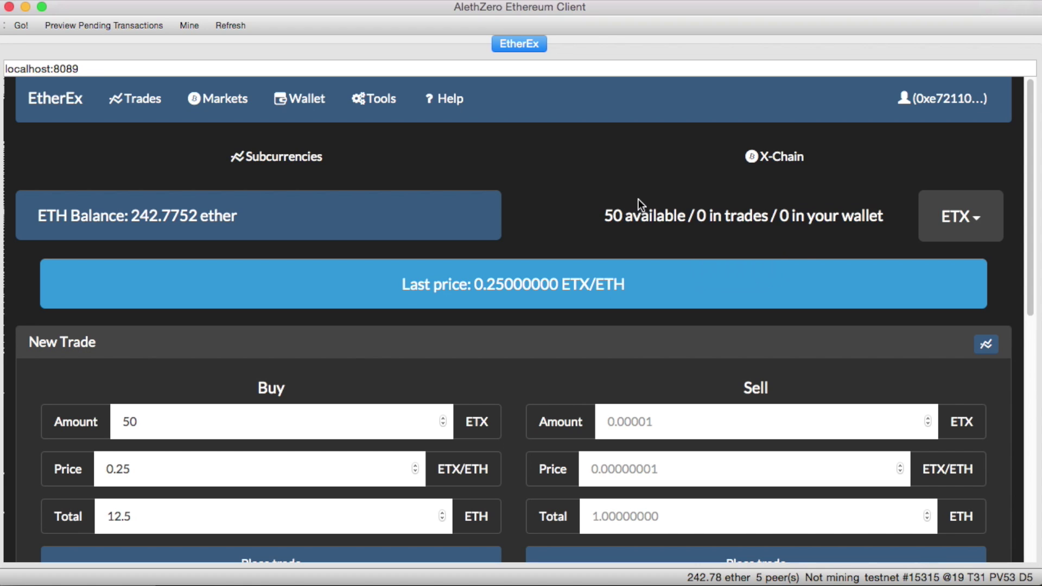
scroll(638, 200, "down", 5)
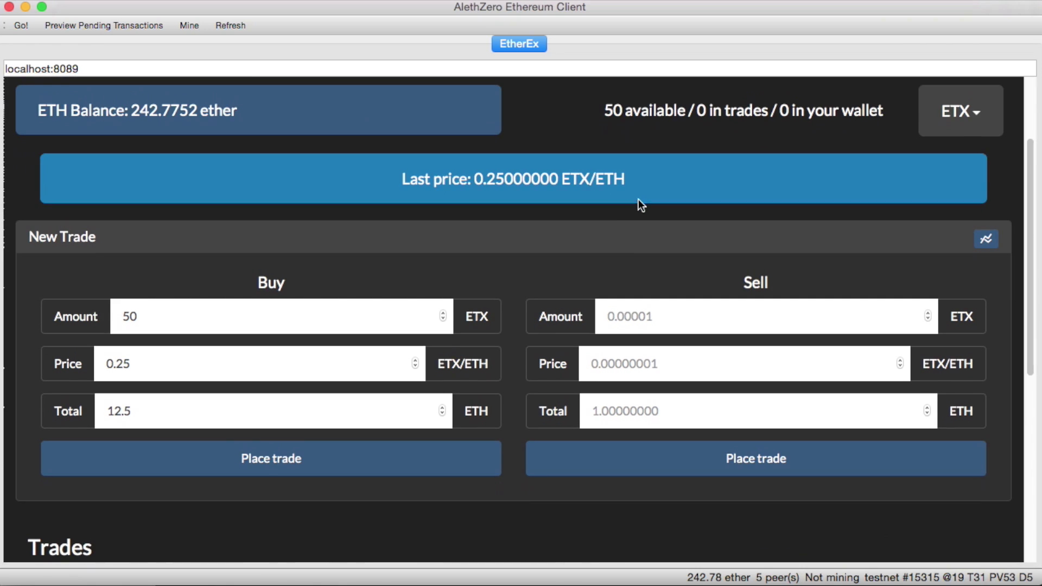
scroll(638, 200, "up", 5)
scroll(617, 271, "down", 2)
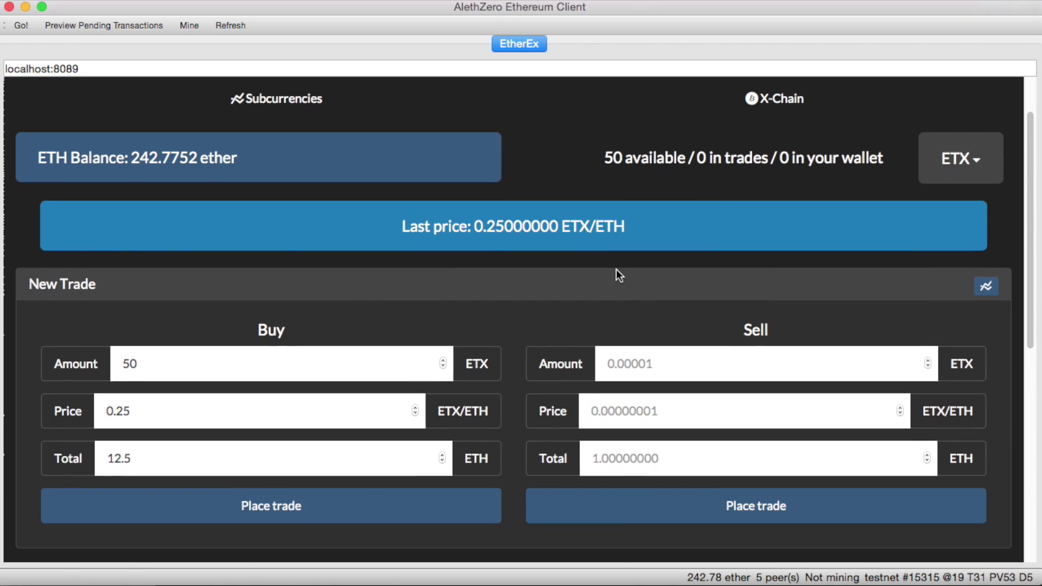
left_click(678, 349)
Step: Place a sell order for 25 ETX at 0.30, confirming and allowing the transaction
type("25")
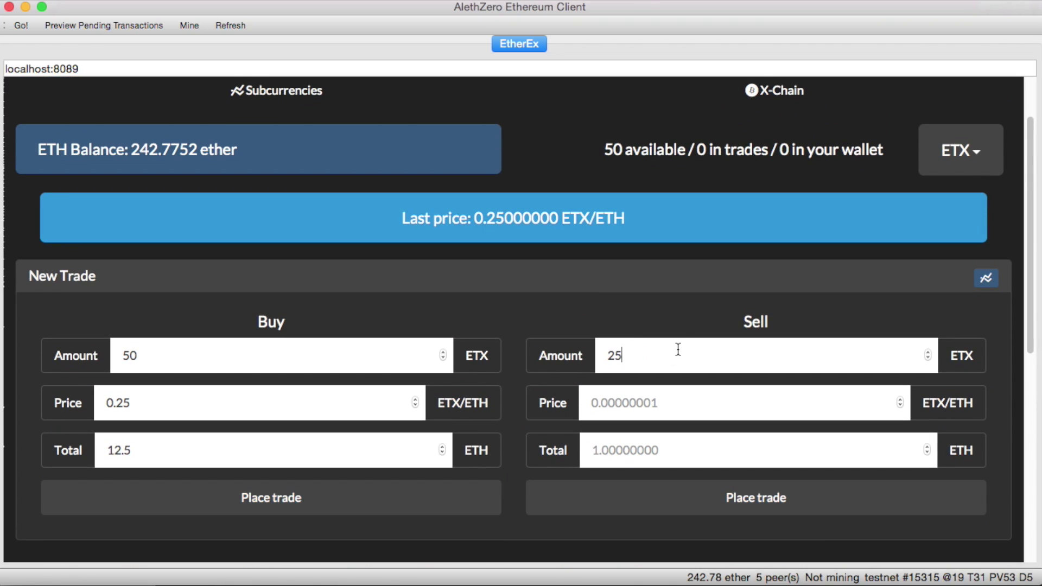
left_click(672, 402)
type("0.")
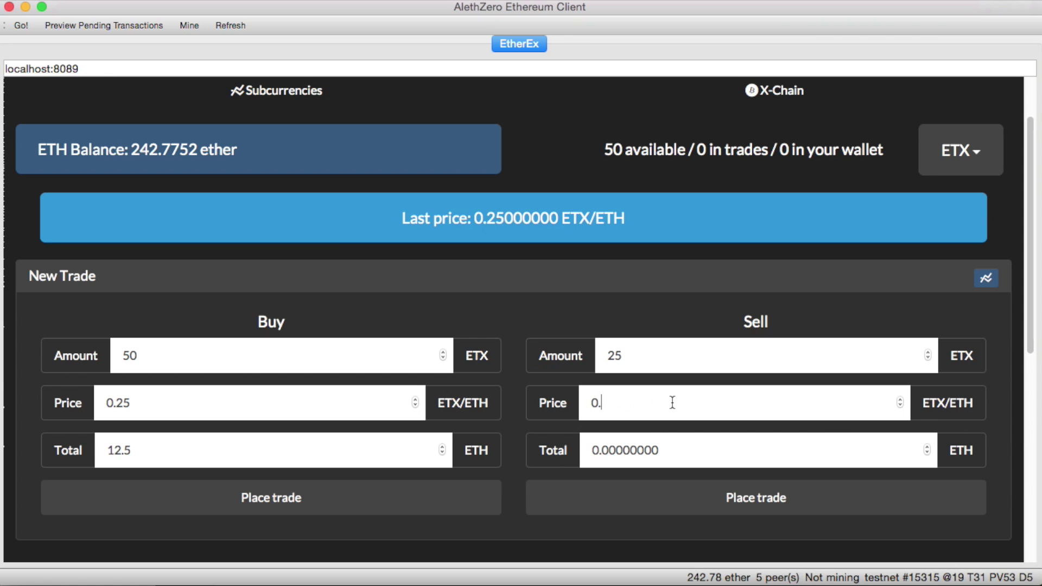
type("30")
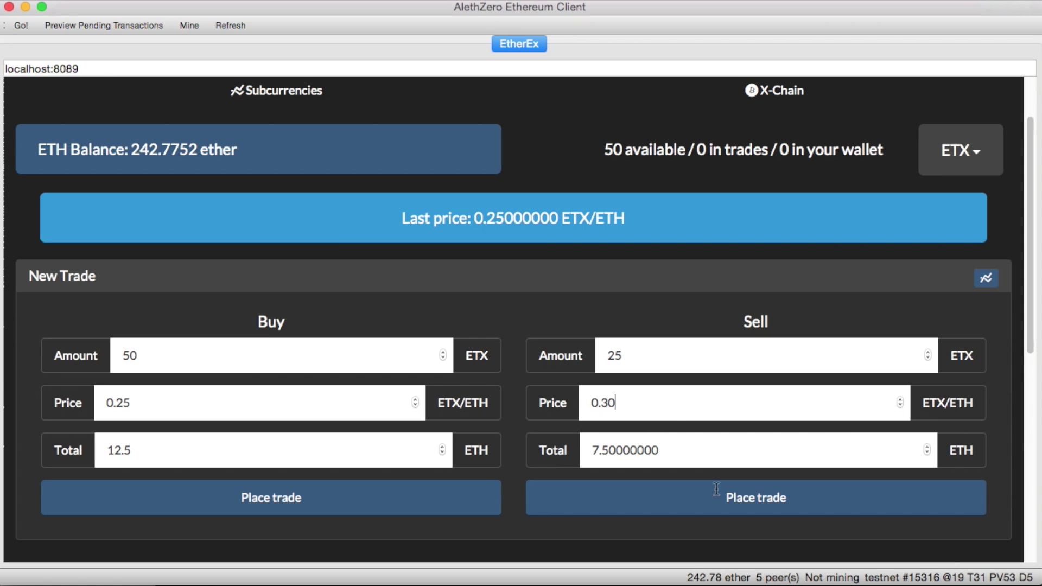
left_click(741, 502)
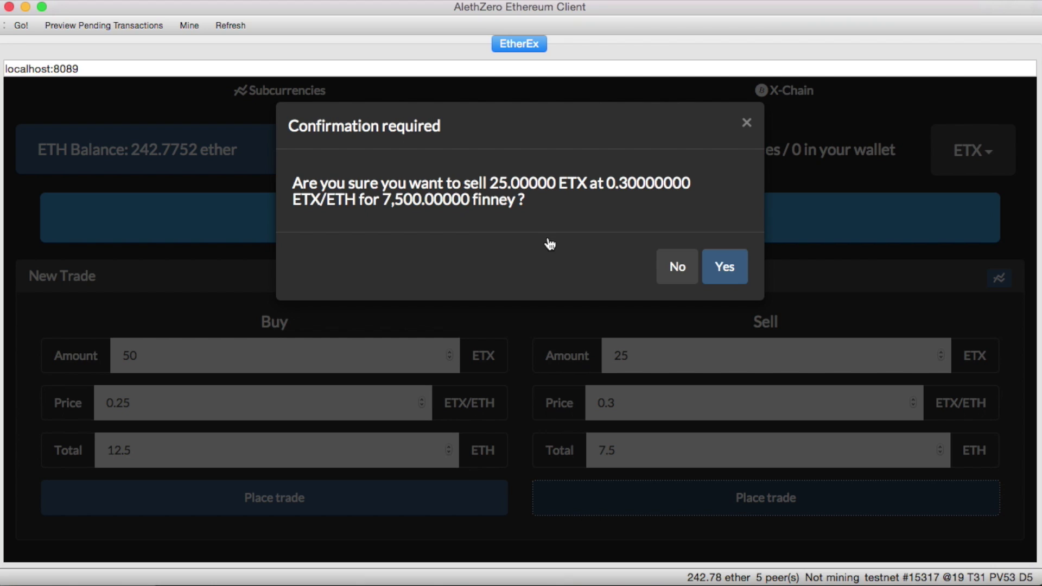
left_click(724, 266)
left_click(623, 287)
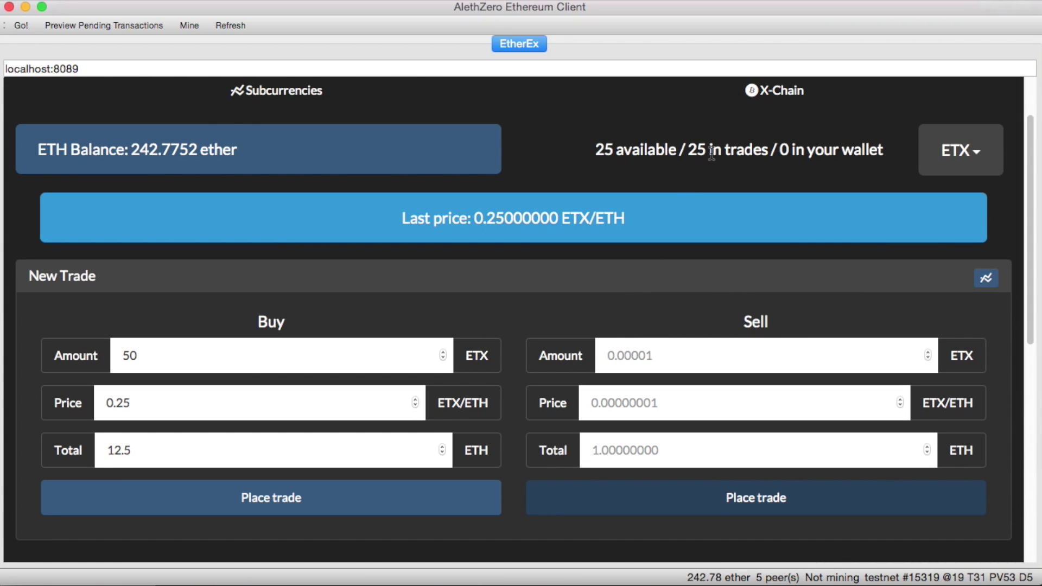
Step: Check the Asks list for the new 25 ETX ask at 0.30
scroll(688, 201, "down", 3)
scroll(688, 201, "down", 3)
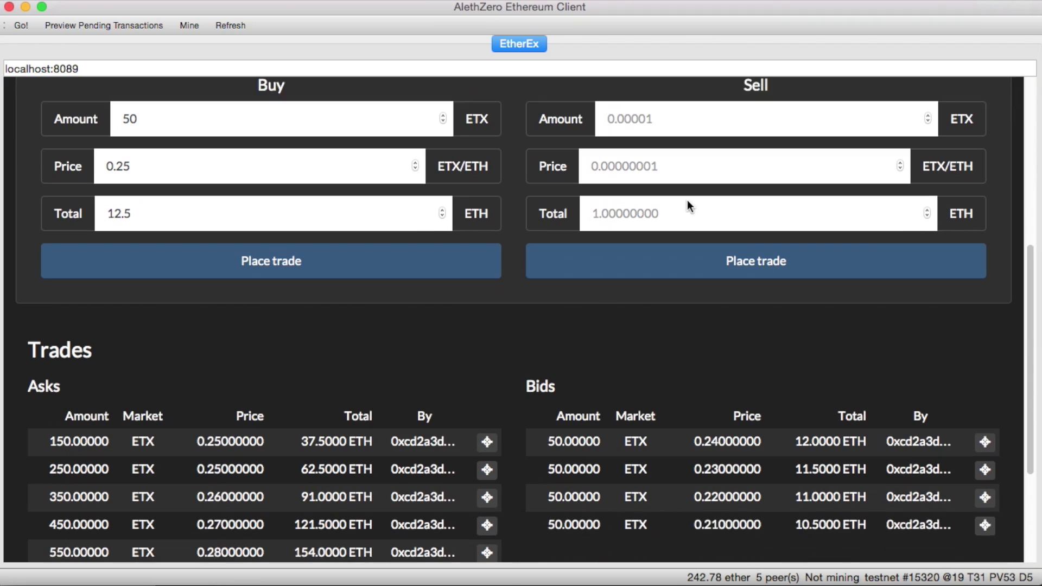
scroll(509, 285, "down", 1)
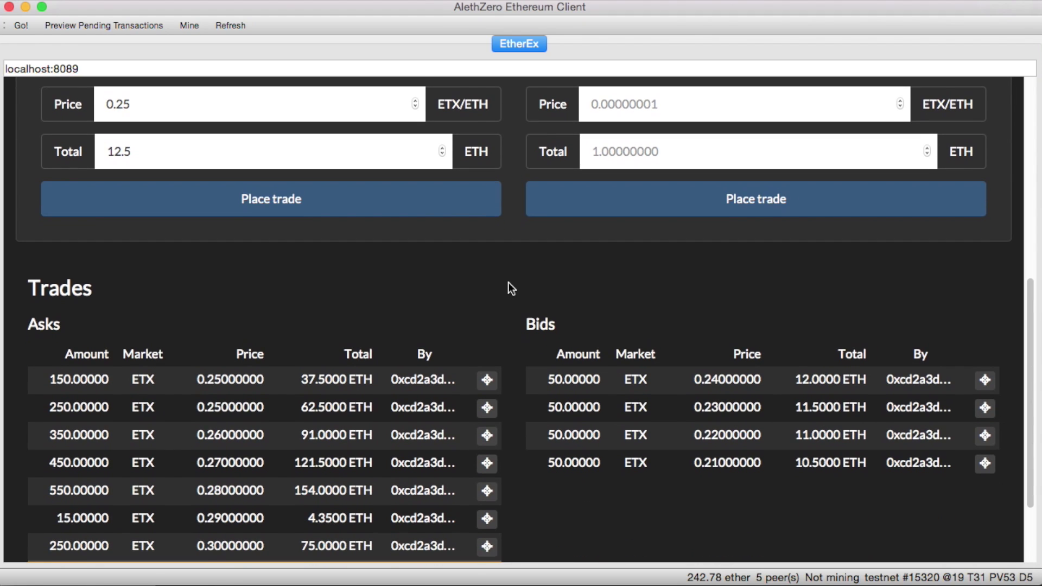
scroll(509, 283, "down", 1)
scroll(509, 288, "down", 1)
left_click_drag(509, 293, 446, 476)
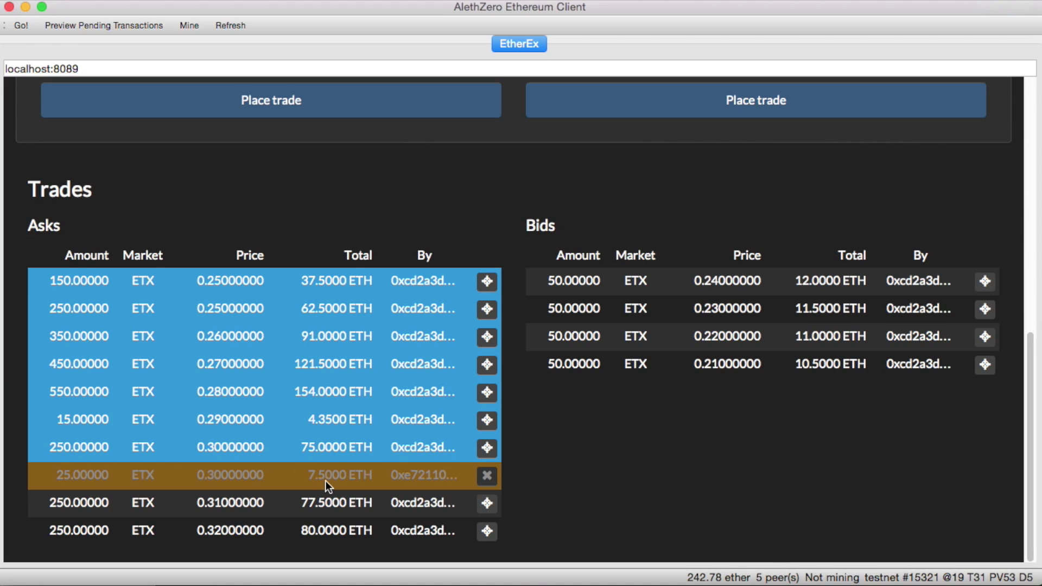
left_click_drag(326, 481, 276, 454)
scroll(276, 475, "up", 3)
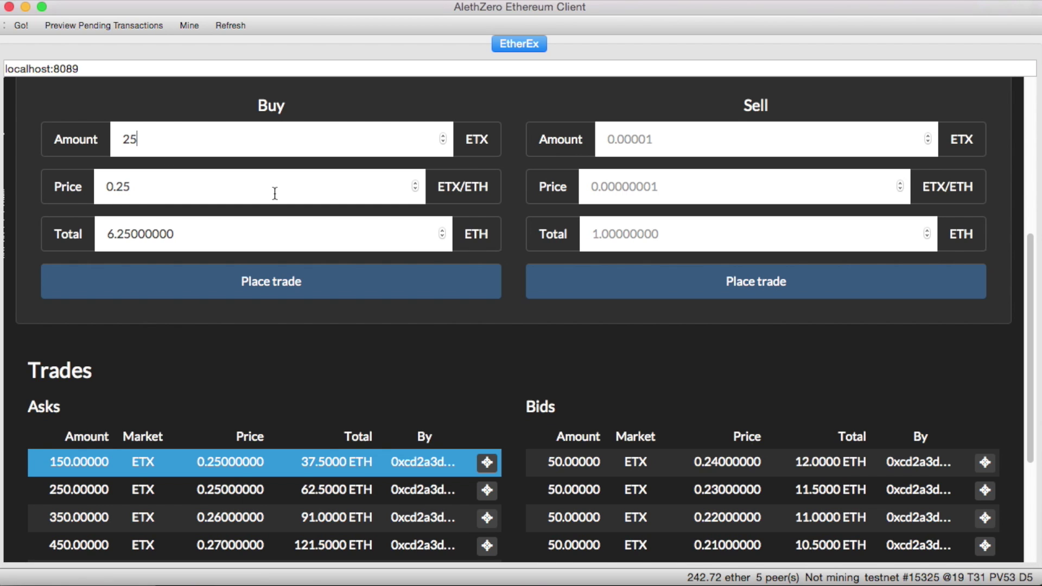
Step: Place the 25 ETX buy order at 0.25, confirming and allowing the transaction
left_click(328, 285)
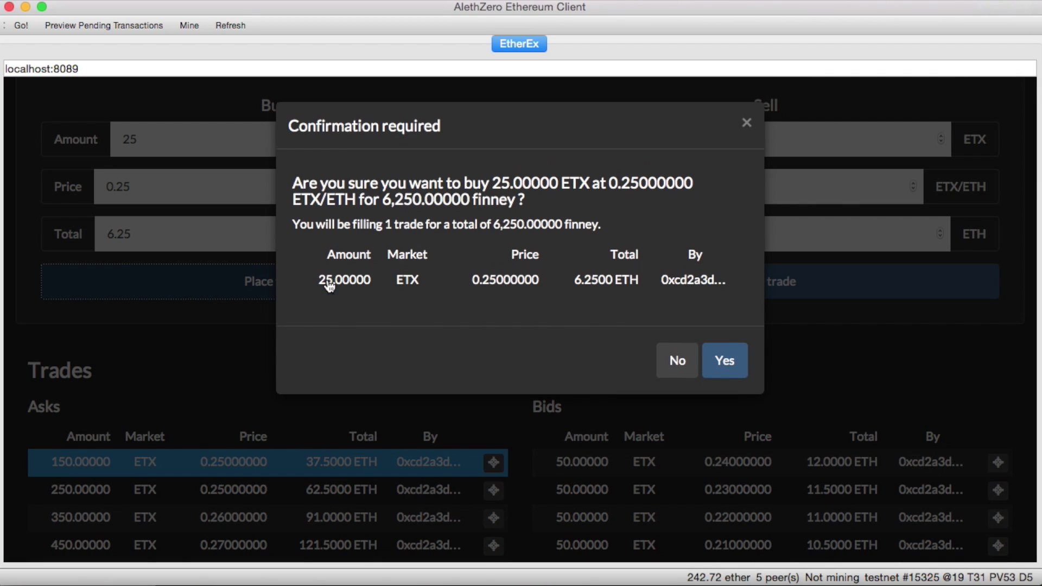
left_click(738, 368)
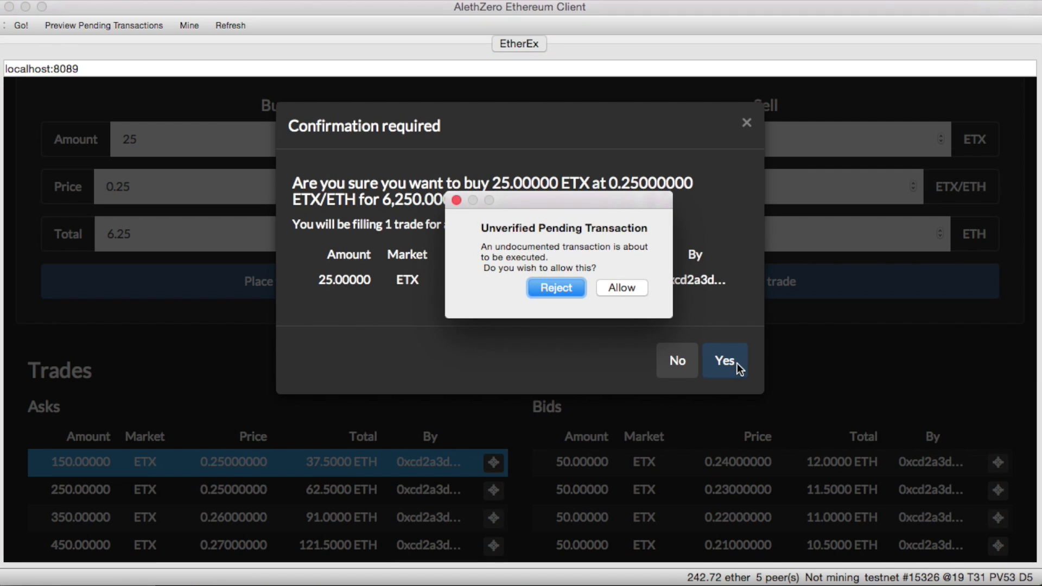
left_click(602, 288)
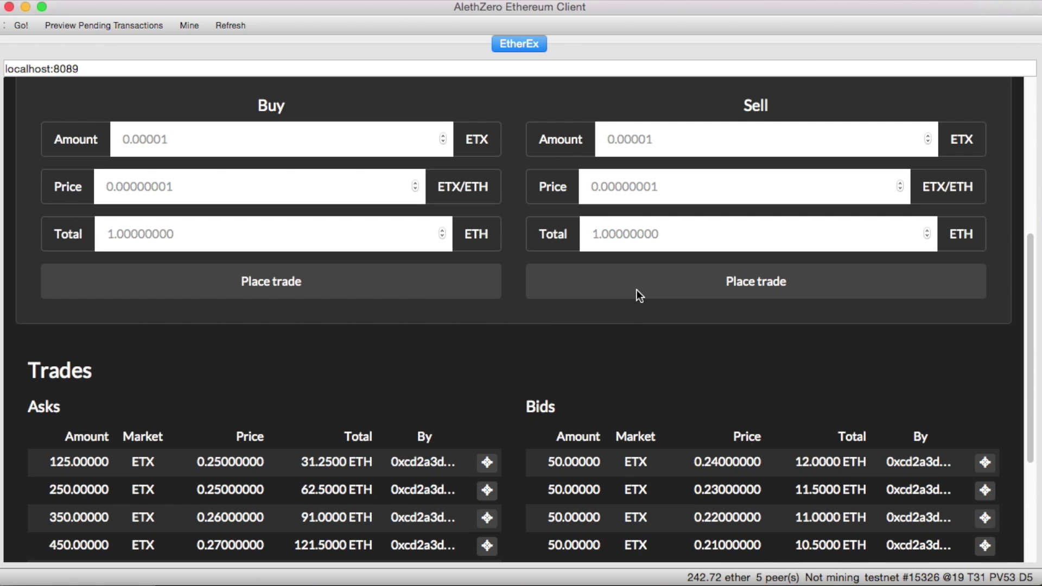
scroll(629, 320, "up", 3)
scroll(622, 341, "up", 3)
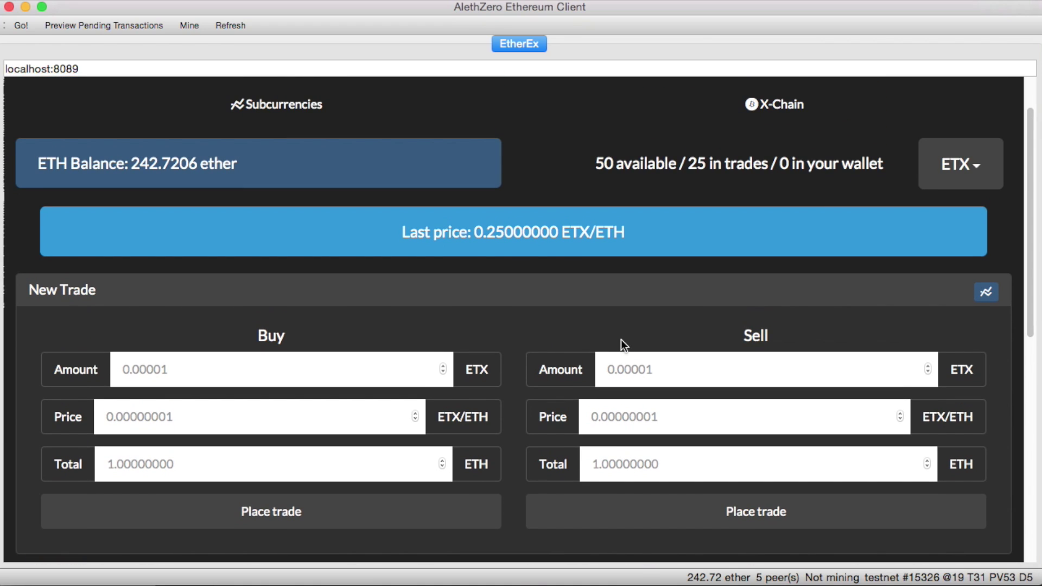
Step: Check the updated 242.7206 ether balance and 25 ETX in trades
scroll(619, 156, "down", 3)
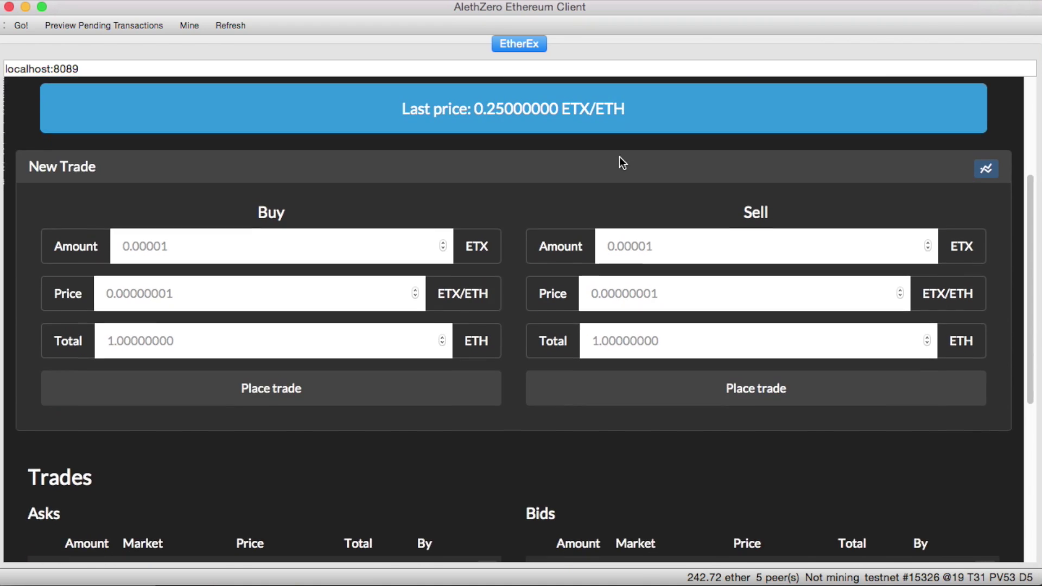
scroll(620, 156, "down", 3)
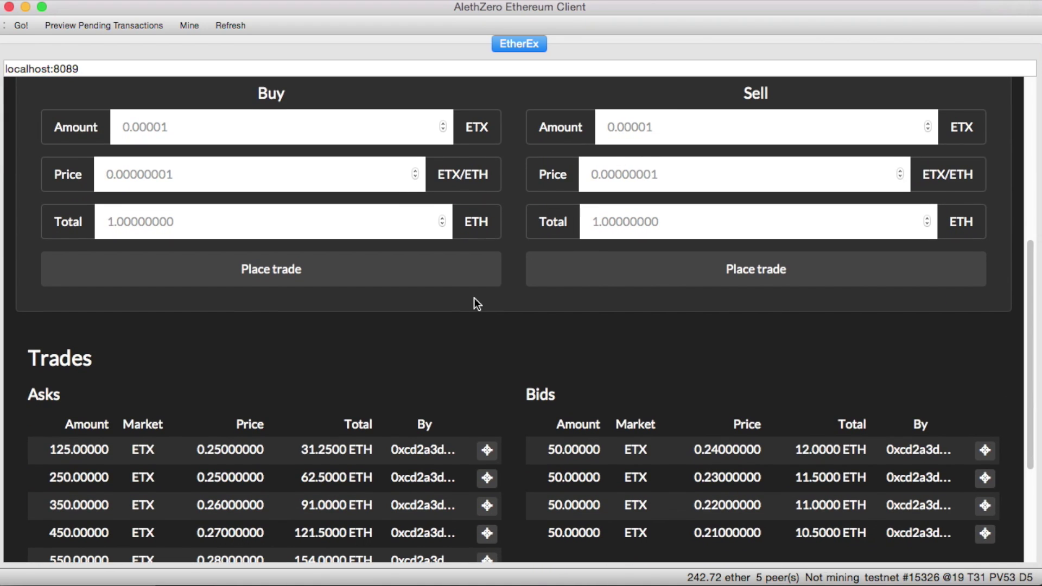
scroll(474, 297, "down", 2)
scroll(474, 298, "up", 10)
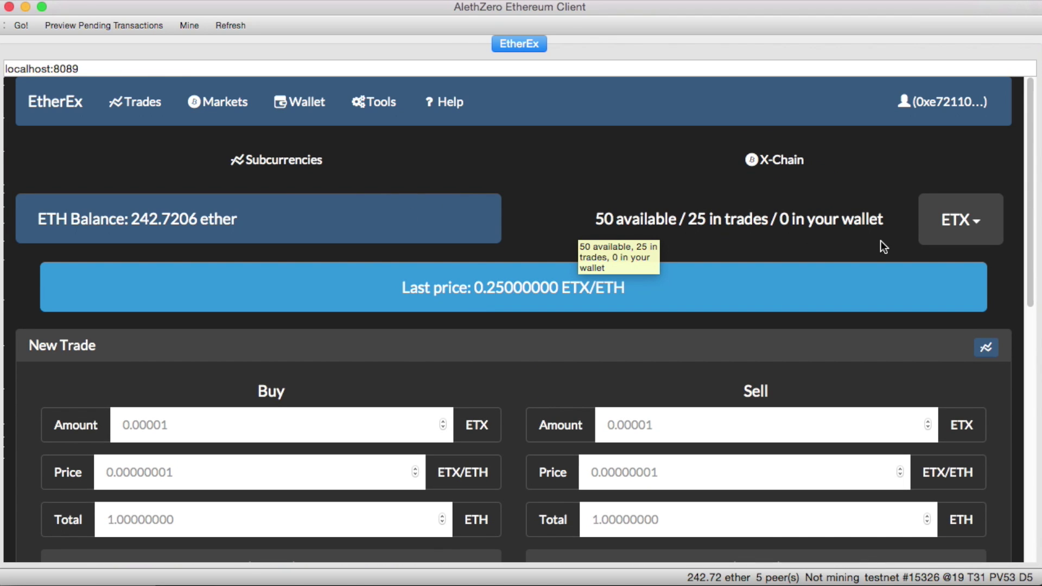
left_click(977, 222)
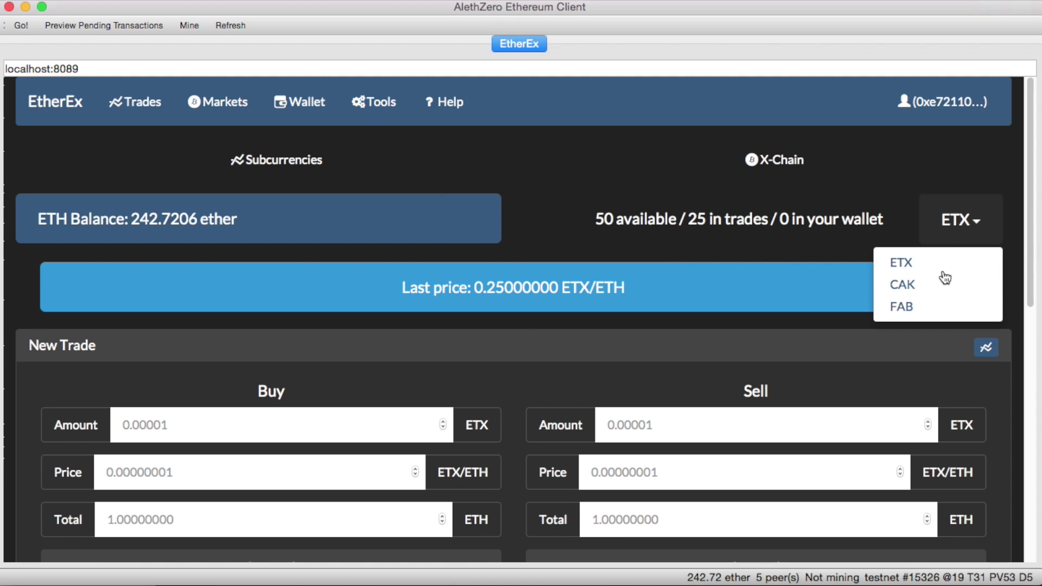
Step: Browse the CAK market, then the FAB market
left_click(931, 292)
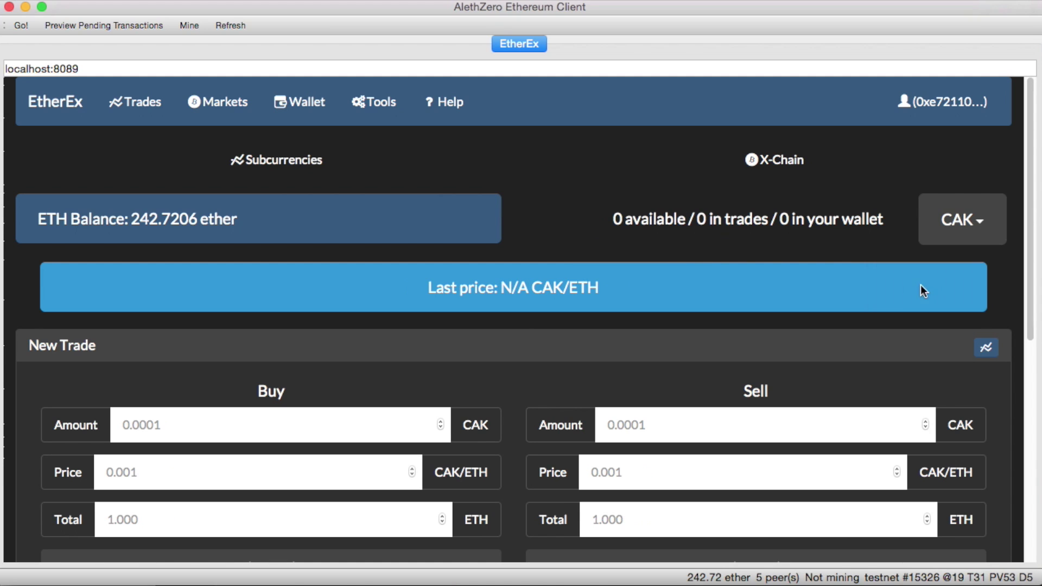
scroll(803, 266, "down", 6)
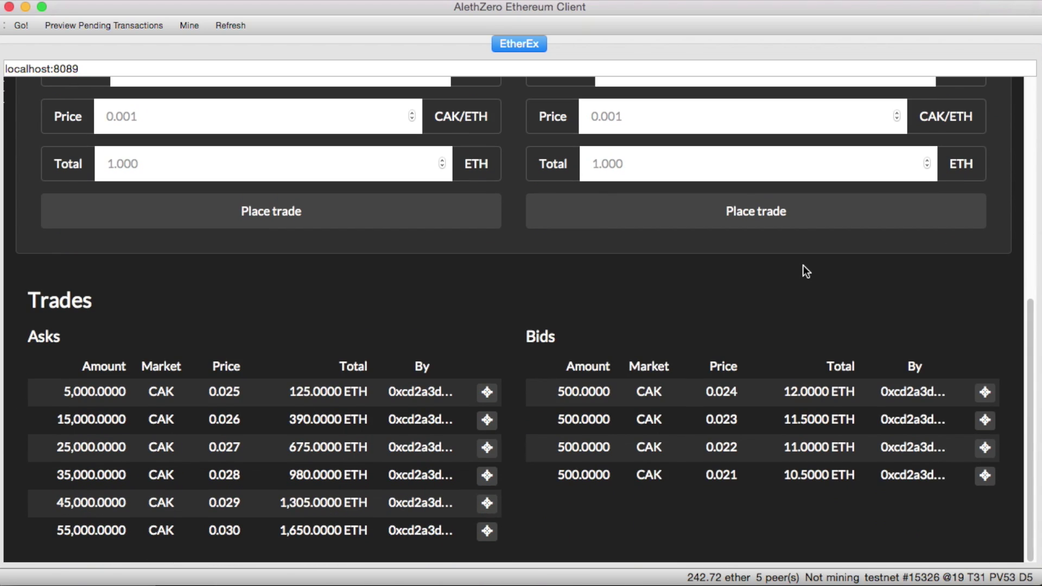
scroll(658, 337, "up", 6)
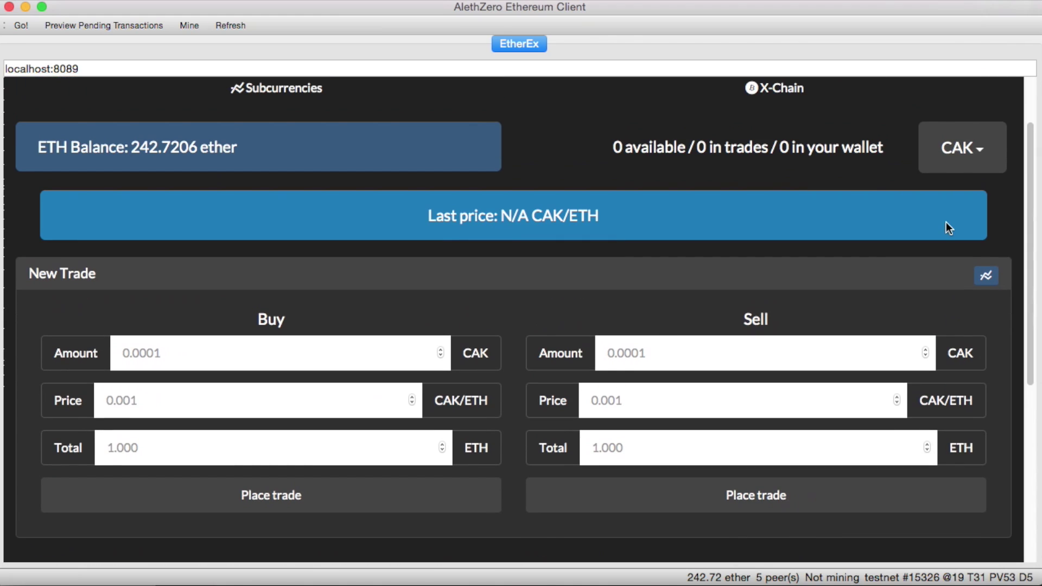
left_click(962, 154)
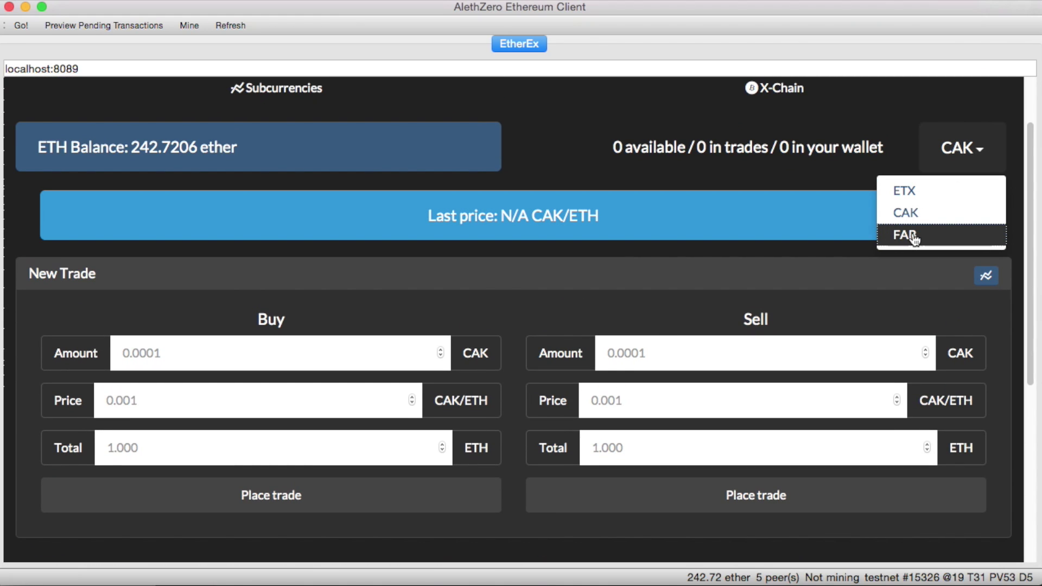
left_click(915, 240)
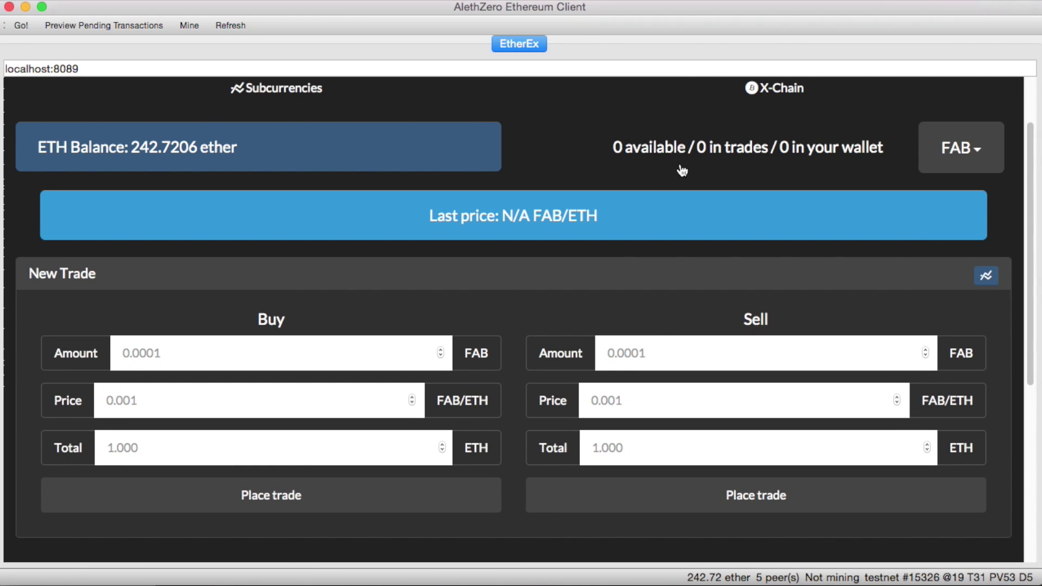
scroll(551, 319, "down", 5)
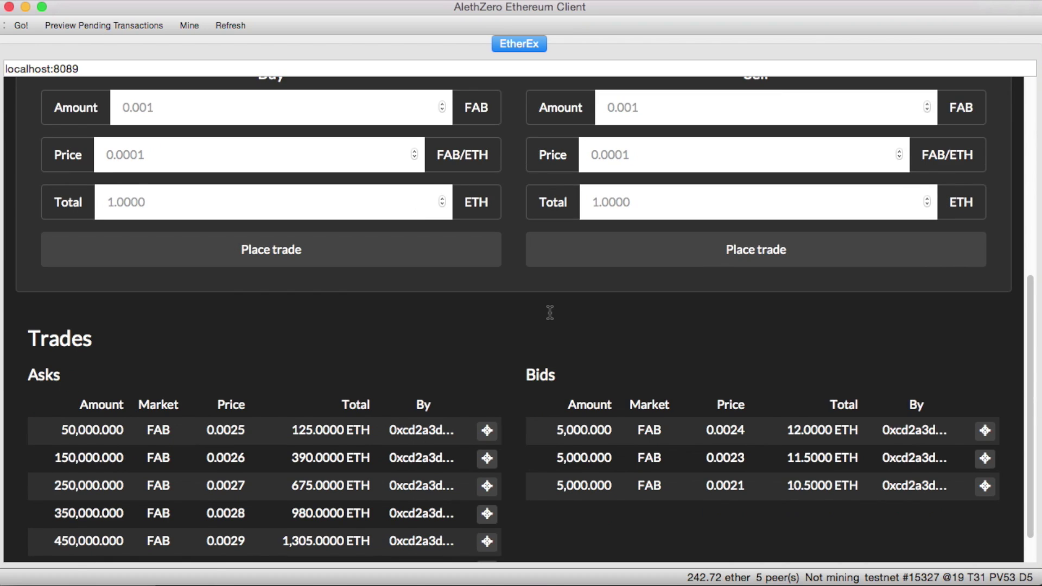
scroll(549, 311, "up", 6)
Step: Switch back to ETX and show its ETX/ETH price chart
left_click(965, 219)
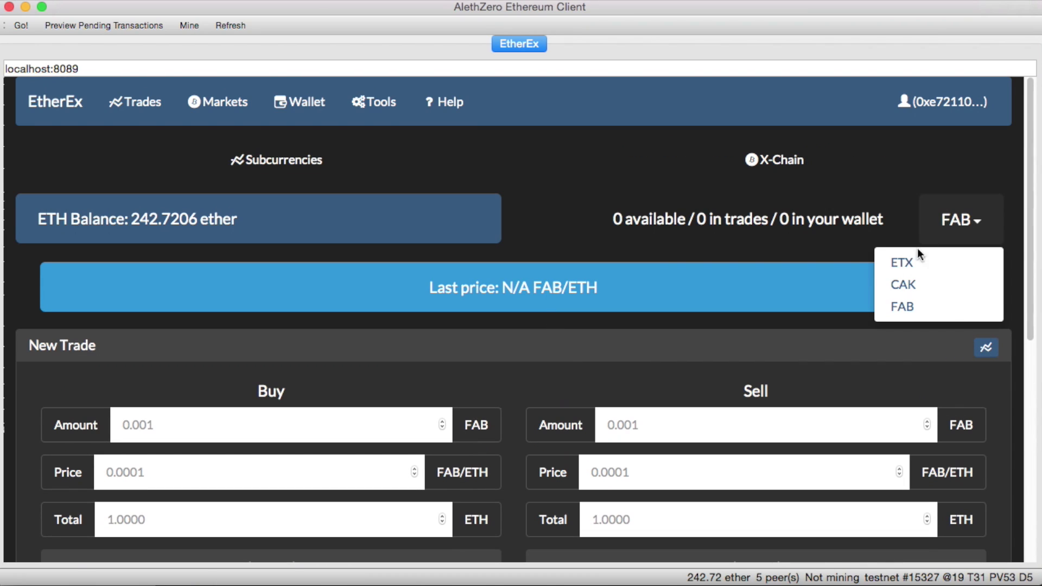
left_click(904, 264)
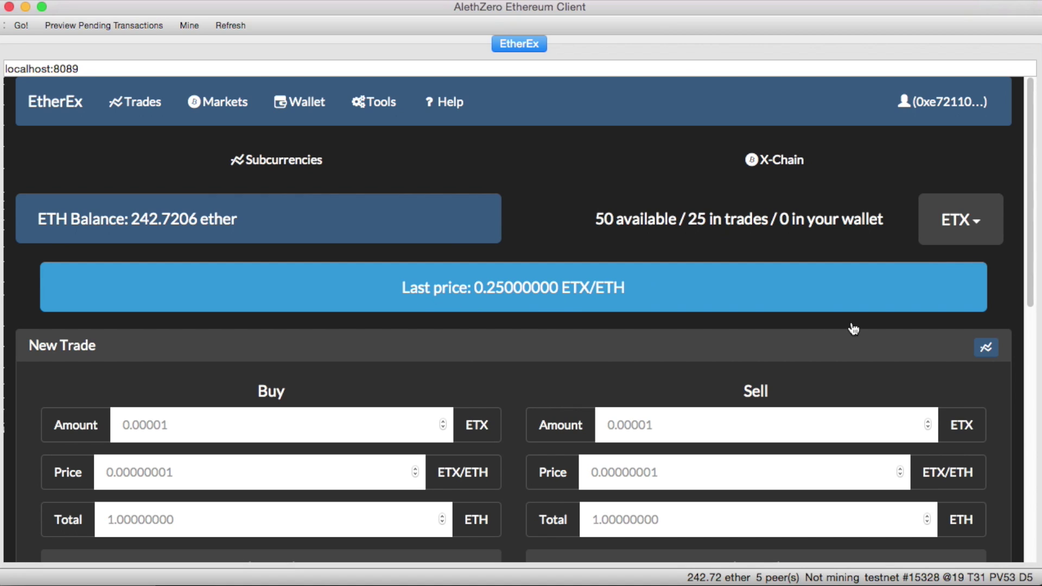
left_click(988, 354)
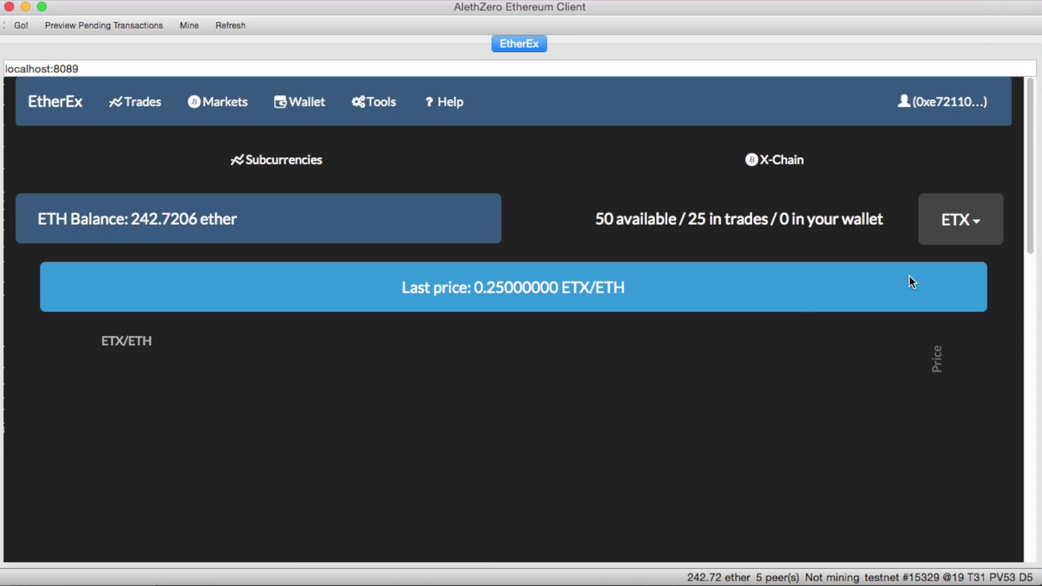
scroll(1007, 292, "down", 3)
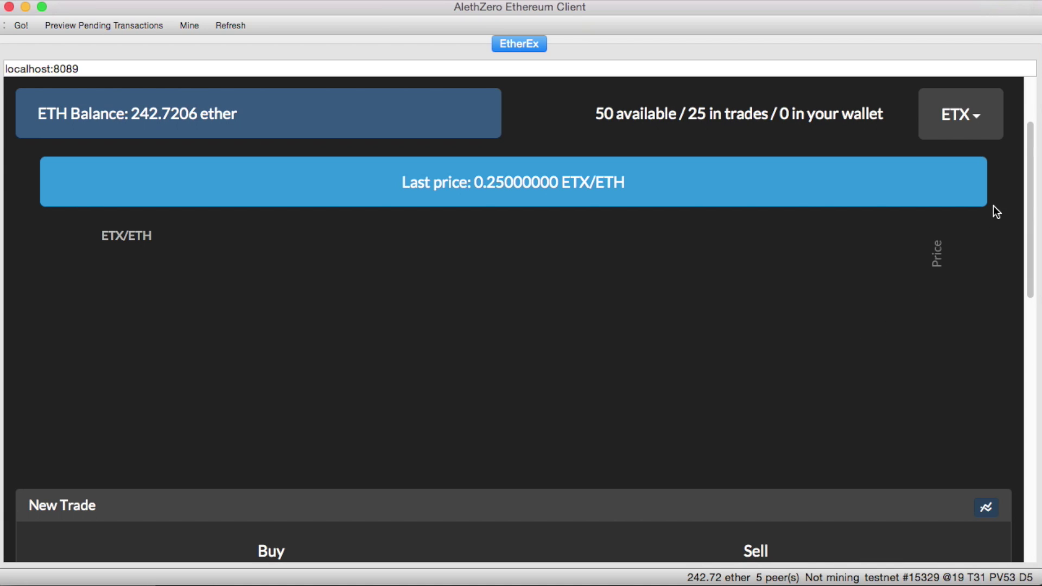
scroll(996, 212, "up", 3)
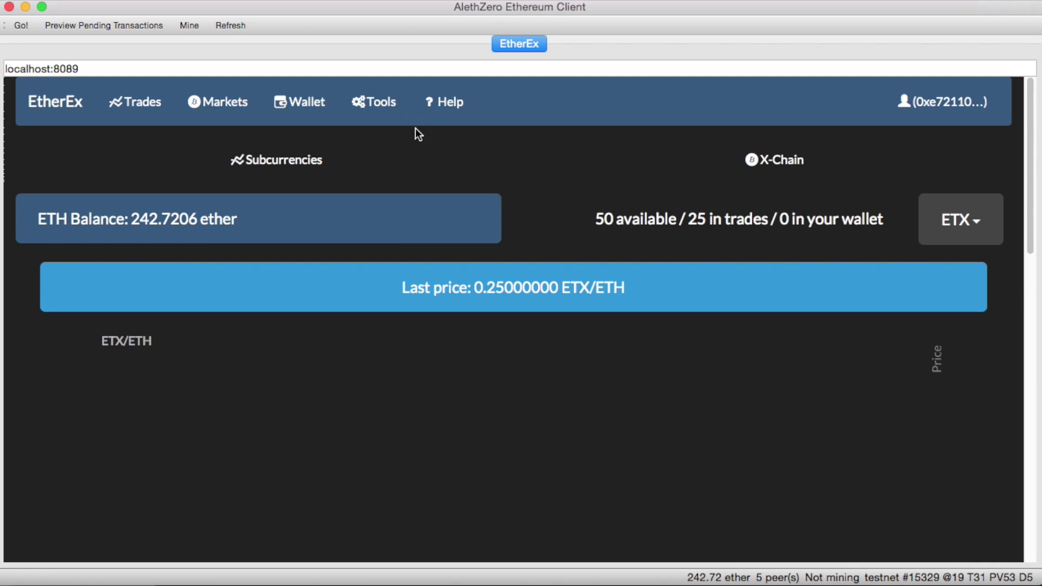
Step: Open the Markets page and scroll through the ETX/ETH price chart, last price 0.2500
left_click(208, 103)
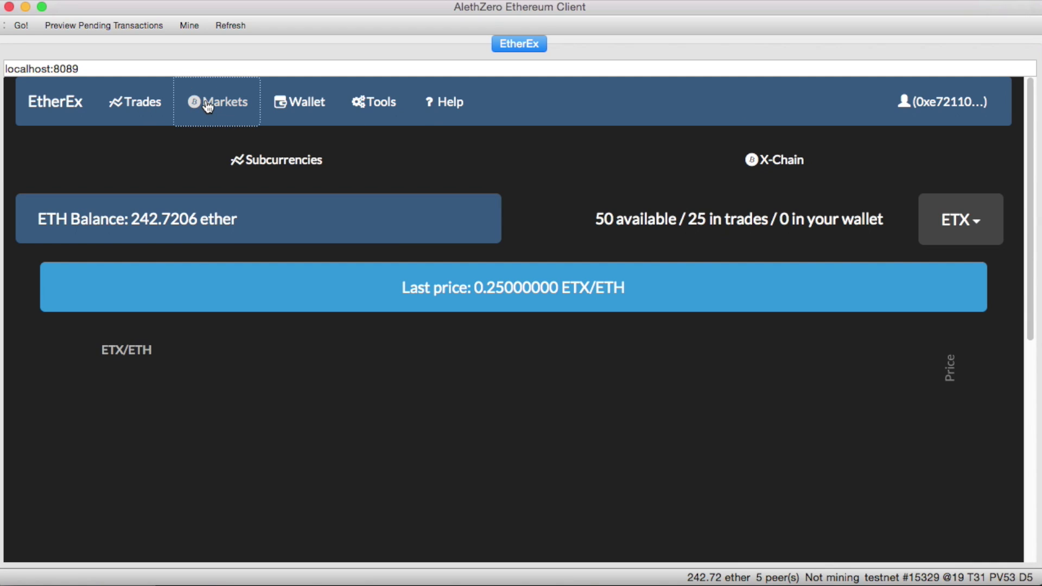
scroll(995, 254, "down", 5)
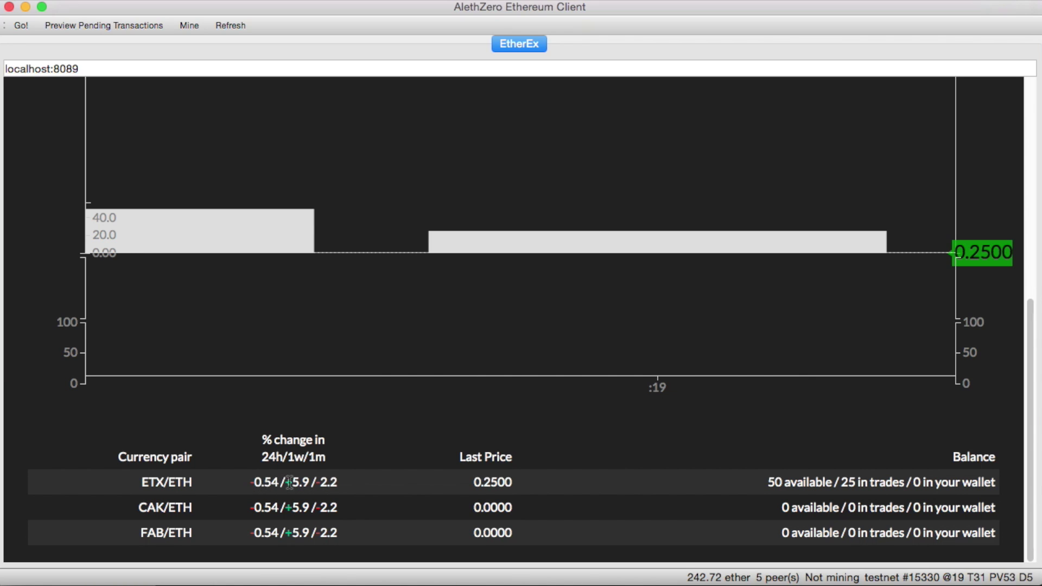
scroll(24, 288, "up", 3)
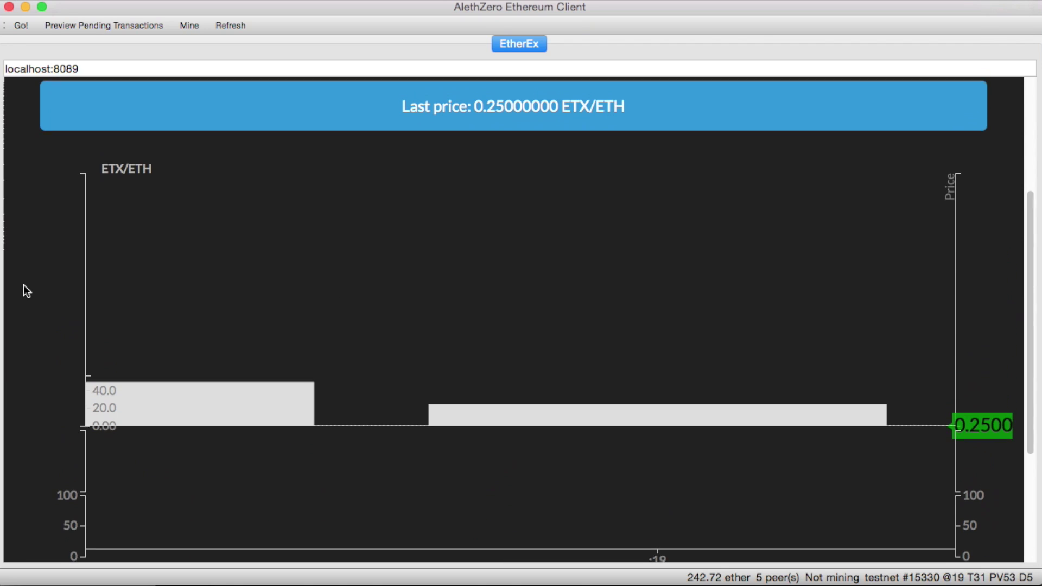
scroll(24, 292, "down", 1)
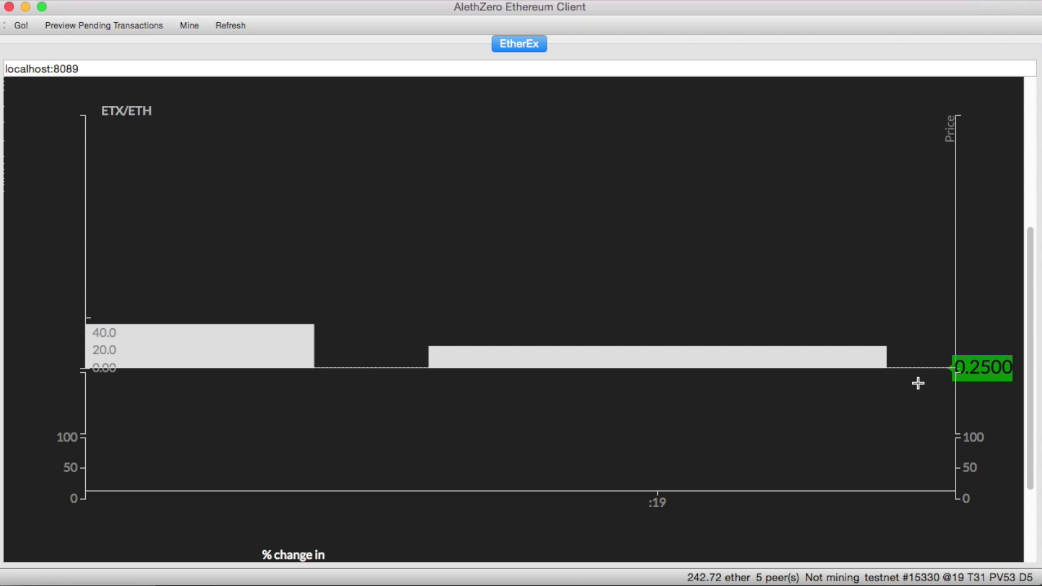
scroll(991, 319, "up", 1)
scroll(991, 318, "down", 2)
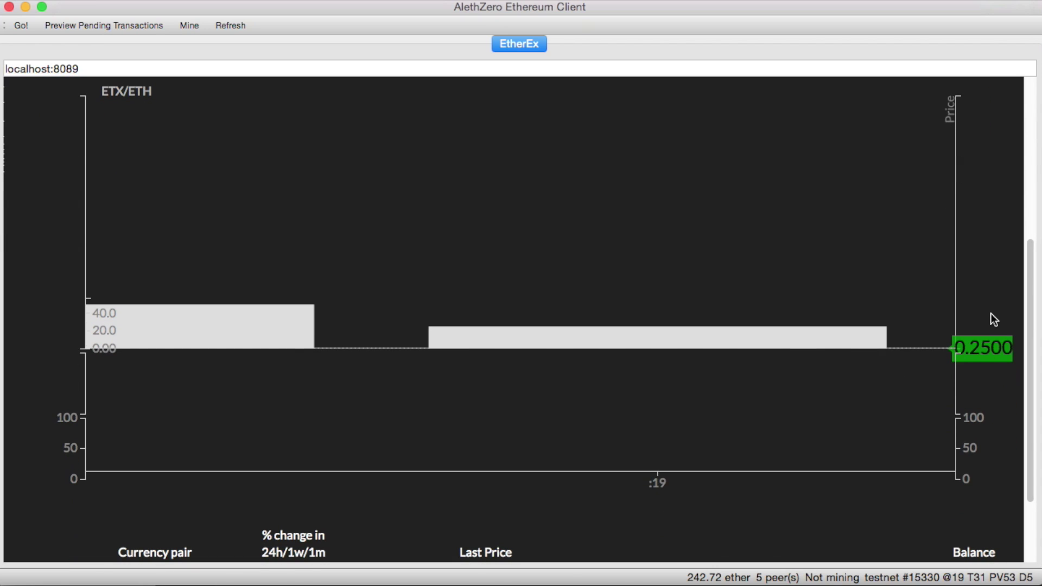
scroll(991, 317, "up", 5)
left_click(302, 101)
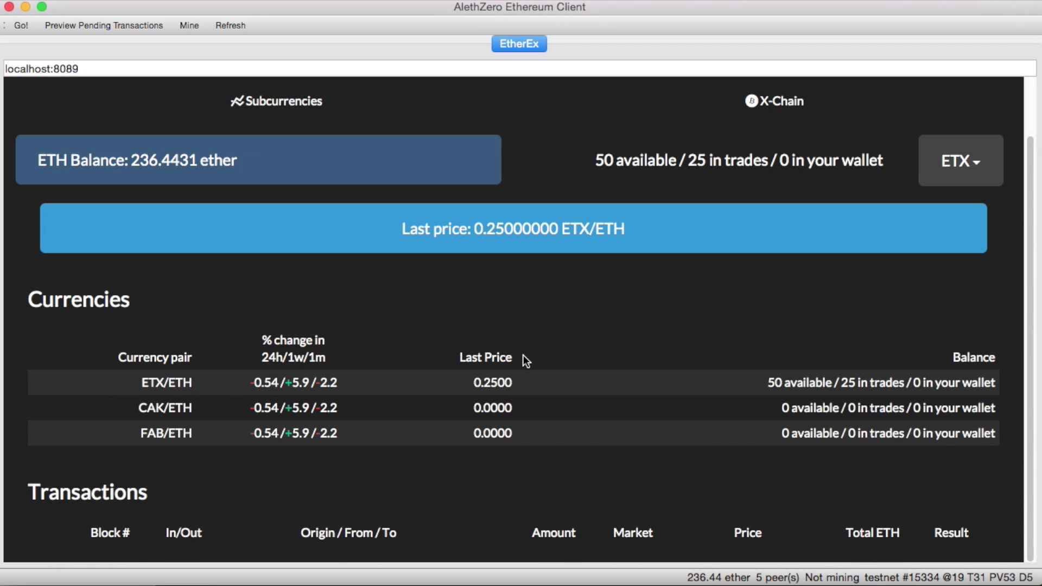
Step: Review the 236.4431 ether wallet balance and ETX/ETH pair: 50 available, 25 in trades
scroll(920, 357, "up", 2)
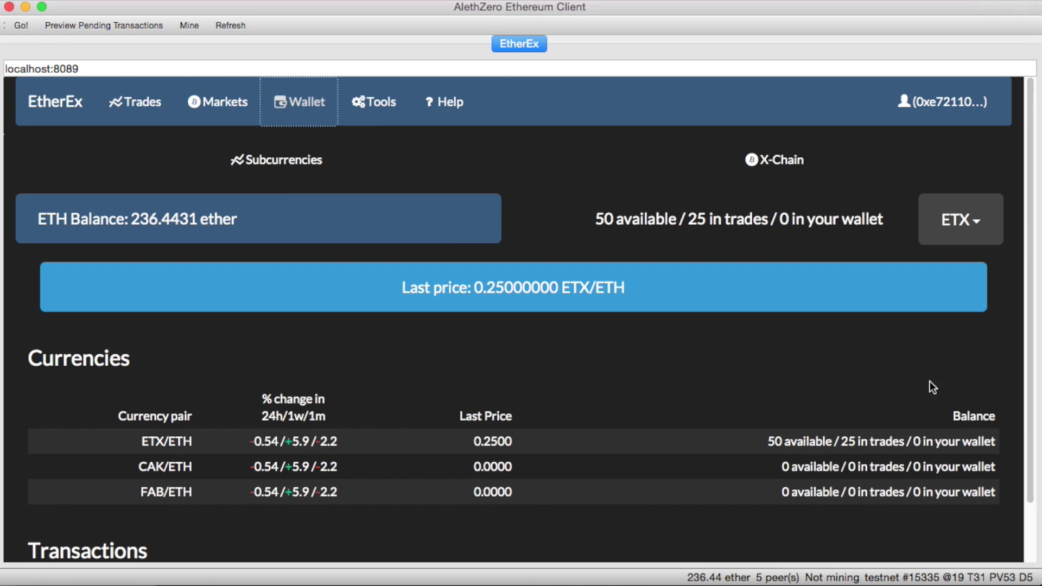
scroll(927, 398, "down", 2)
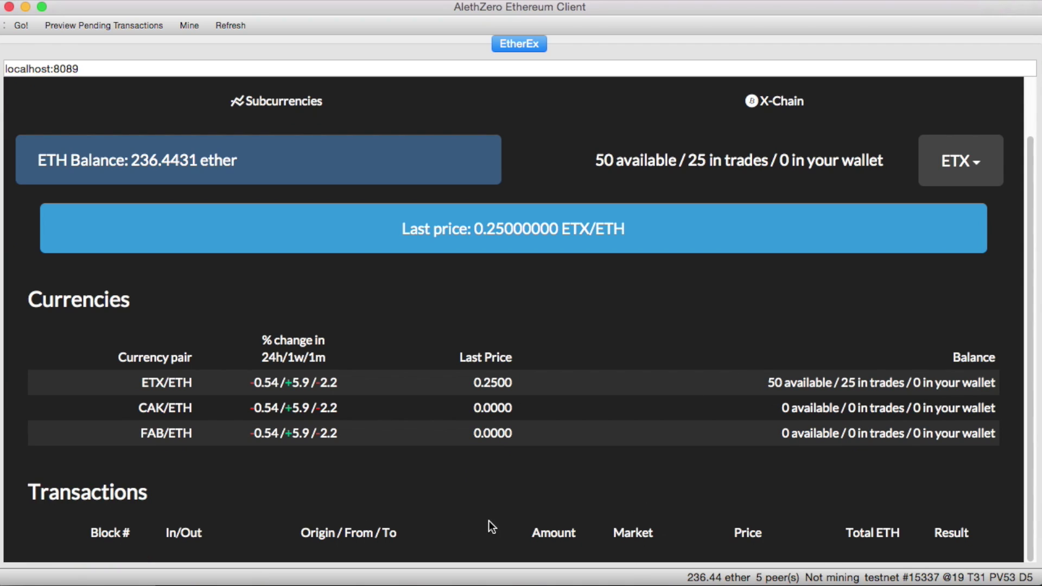
scroll(914, 156, "up", 2)
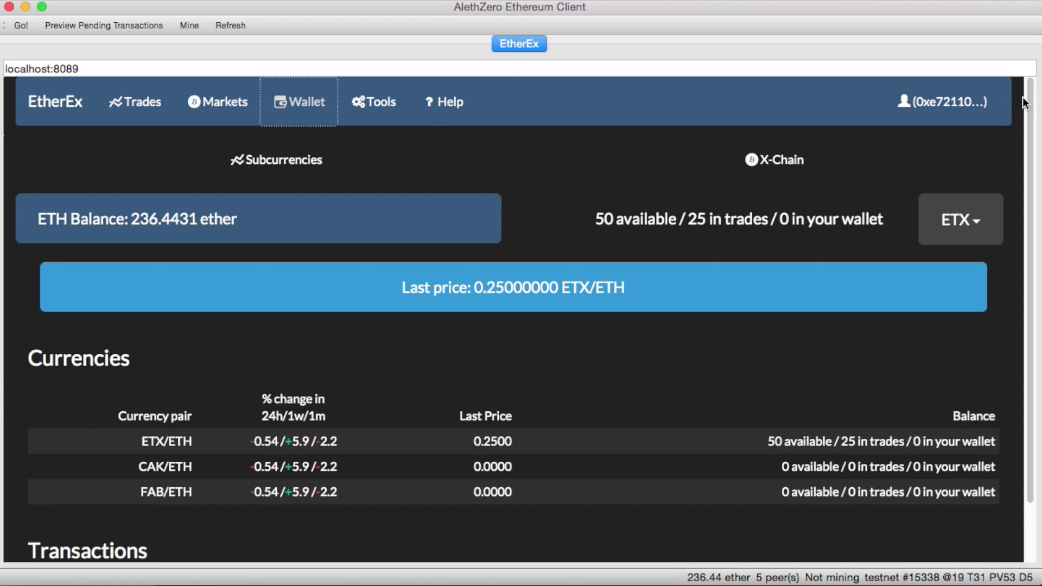
Step: Withdraw 30 ETX from the Tools form, confirming and allowing the pending transaction
left_click(372, 108)
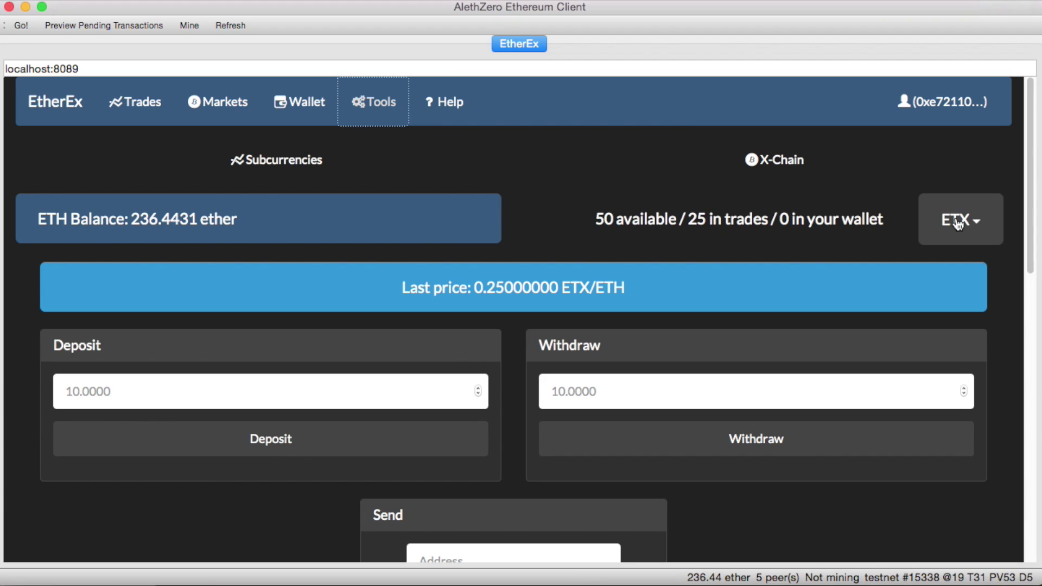
left_click(552, 391)
type("30")
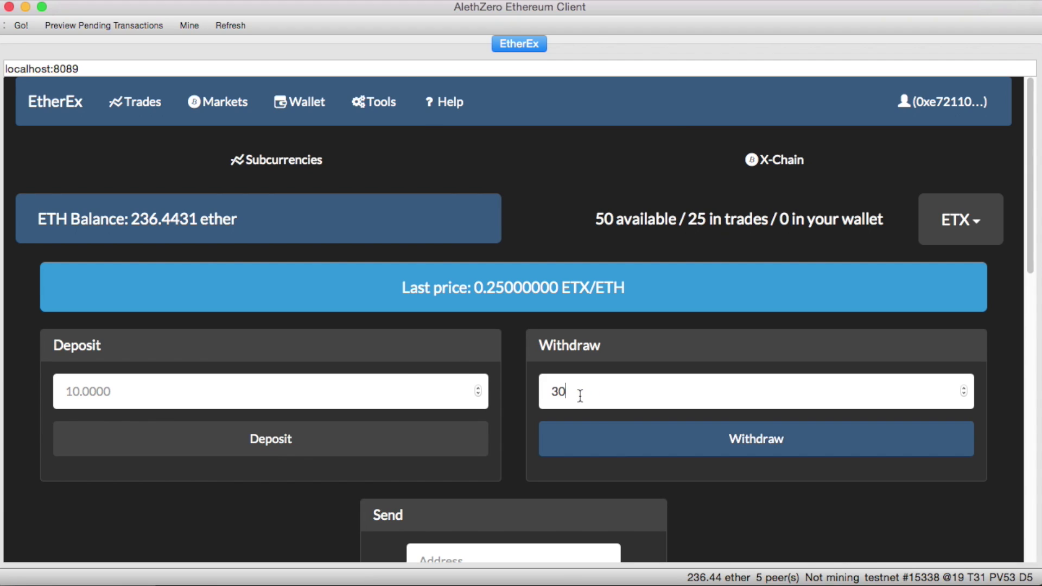
left_click(683, 442)
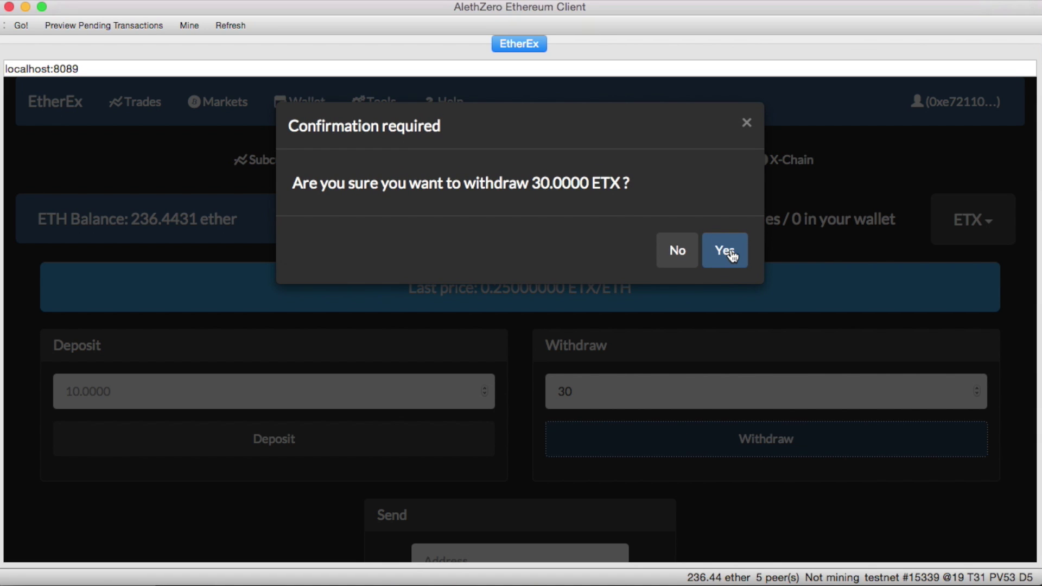
left_click(730, 251)
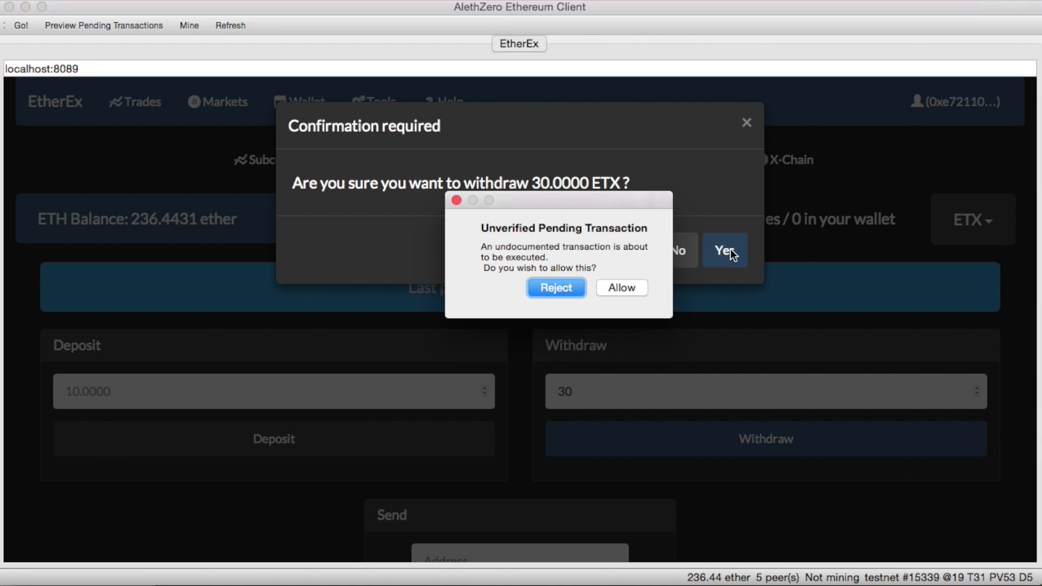
left_click(622, 289)
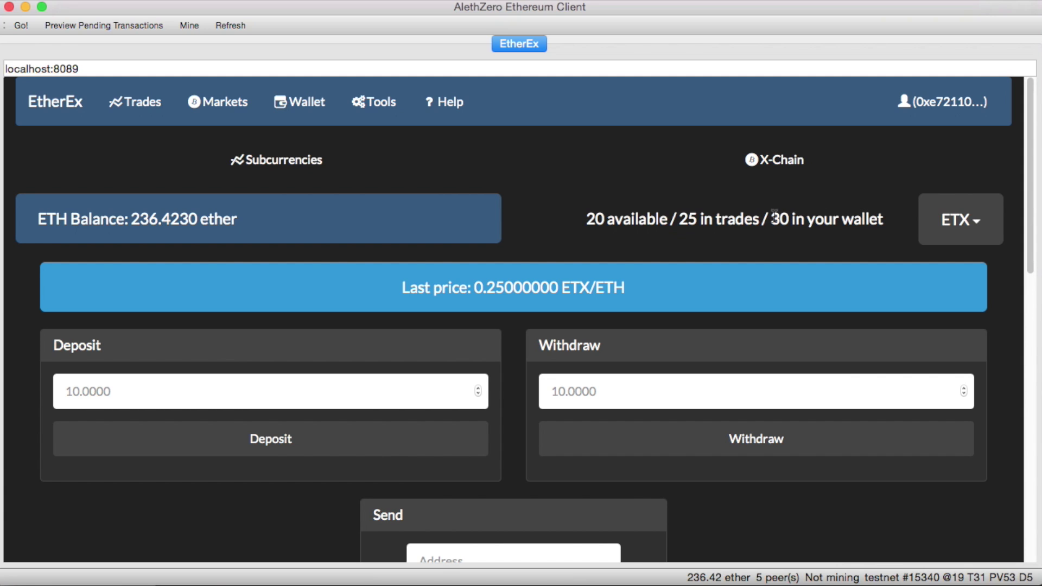
scroll(780, 217, "down", 5)
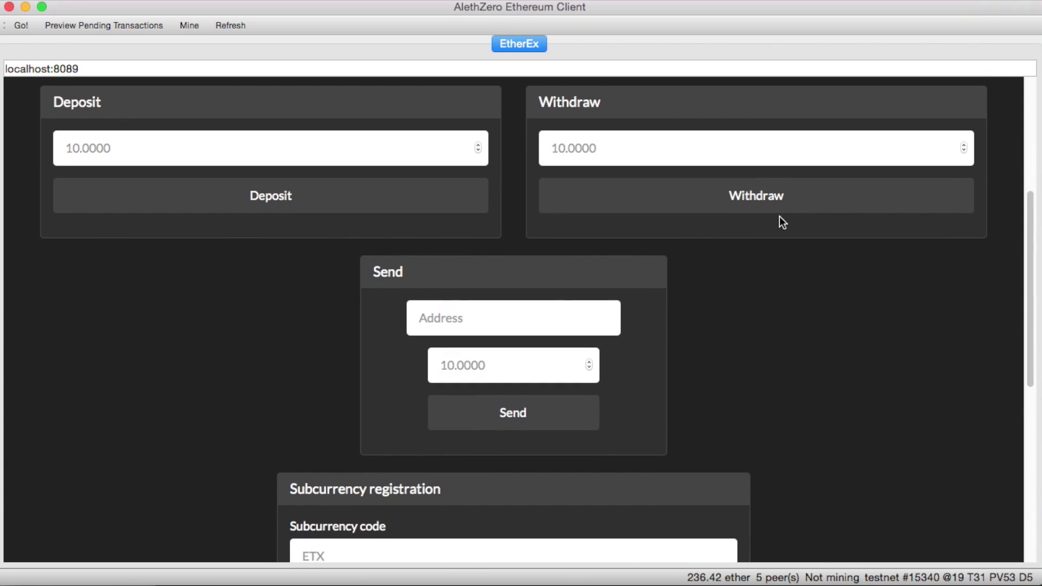
left_click(505, 322)
scroll(510, 365, "down", 6)
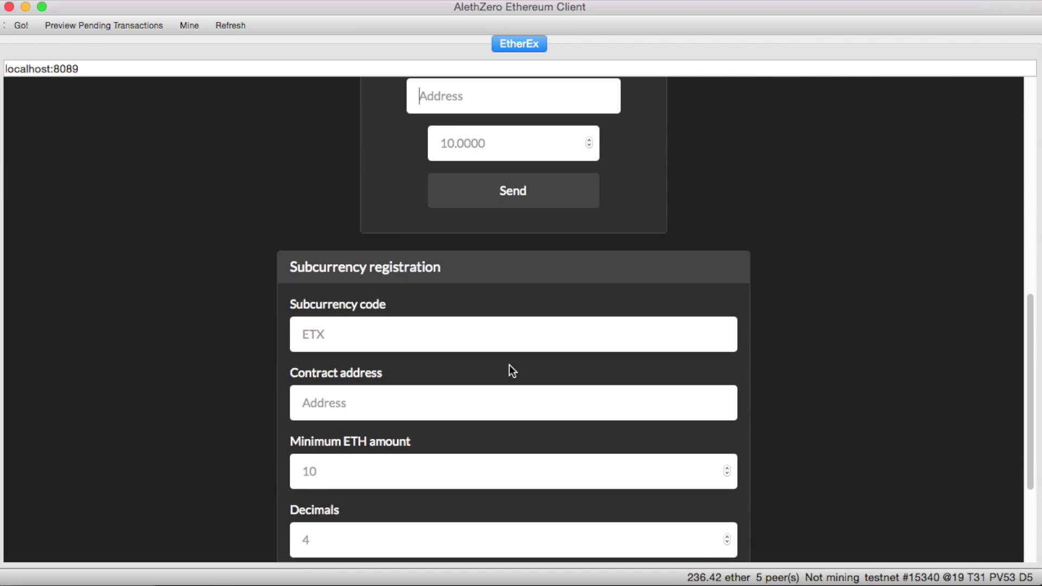
scroll(808, 286, "down", 1)
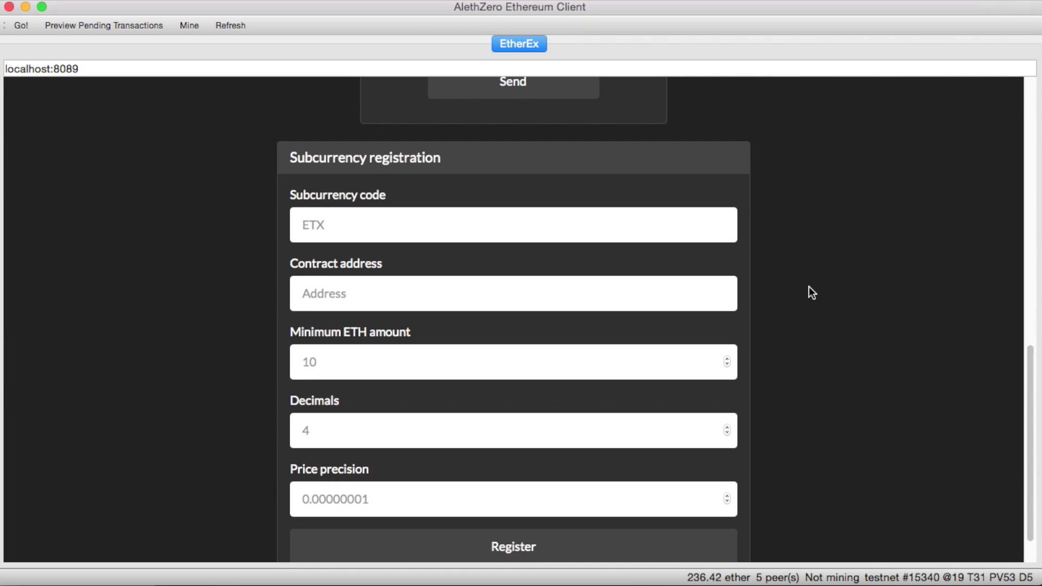
scroll(808, 285, "down", 1)
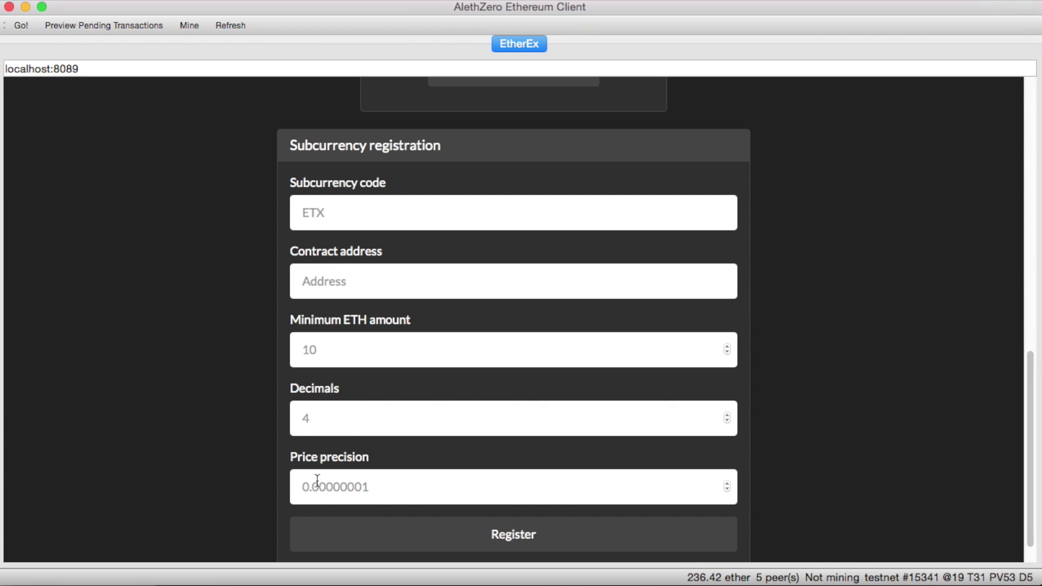
scroll(790, 477, "down", 1)
left_click(649, 520)
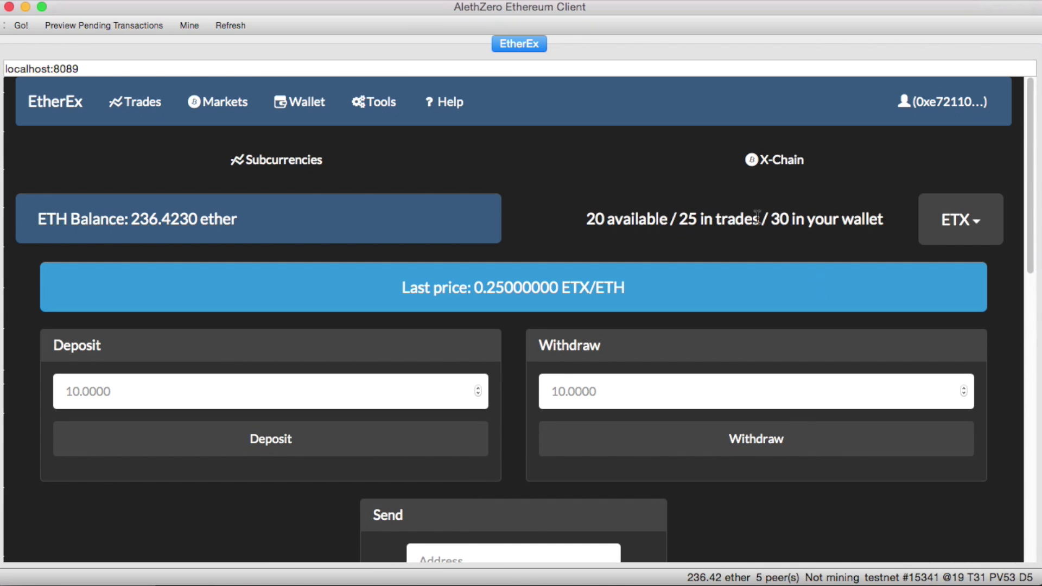
left_click(447, 115)
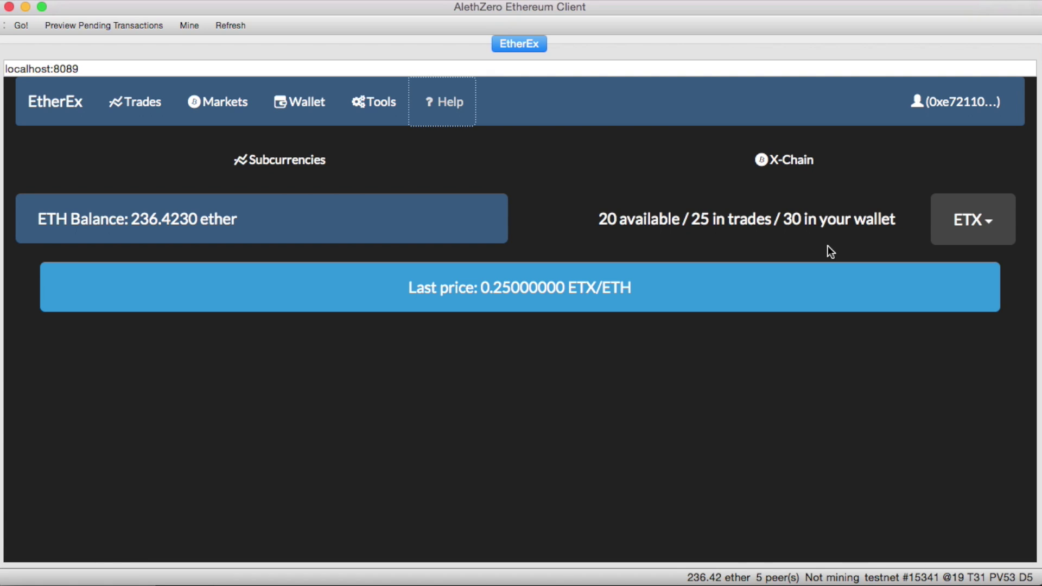
Step: Review the user summary: 236.4230 ether, sub balance 30, and one trade listed
left_click(931, 103)
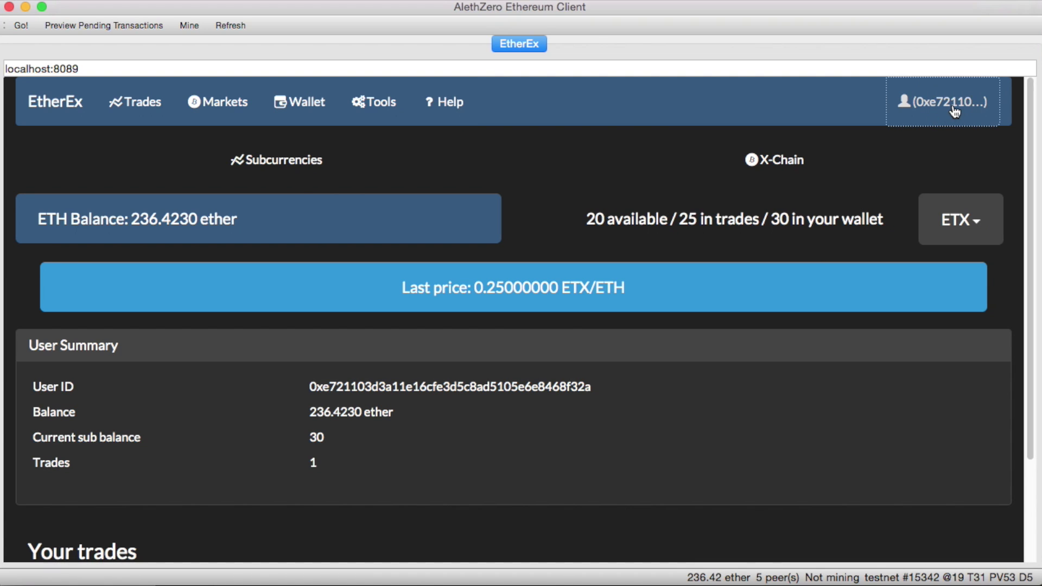
scroll(711, 345, "down", 2)
scroll(712, 347, "down", 1)
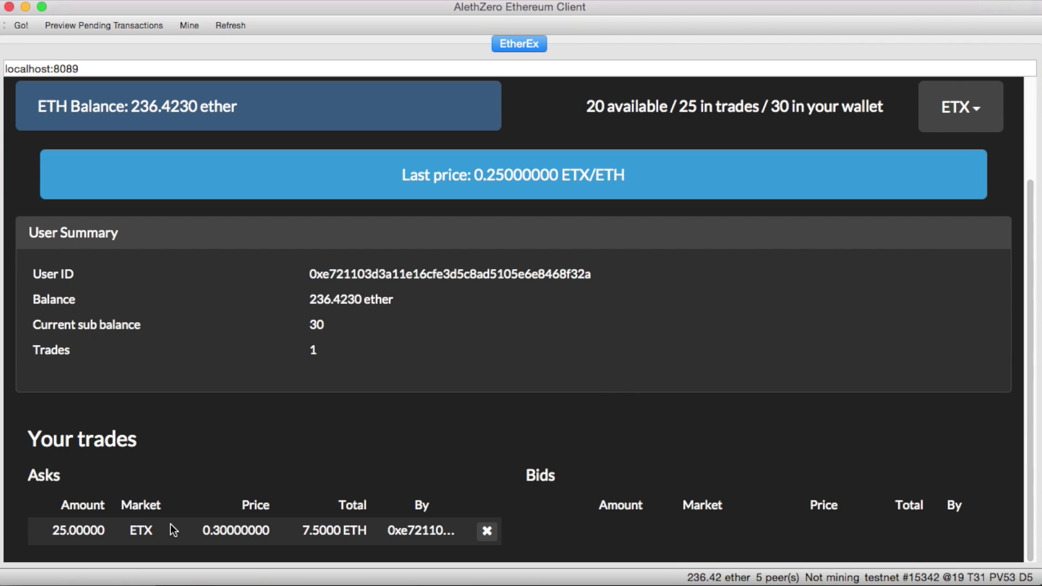
left_click(493, 538)
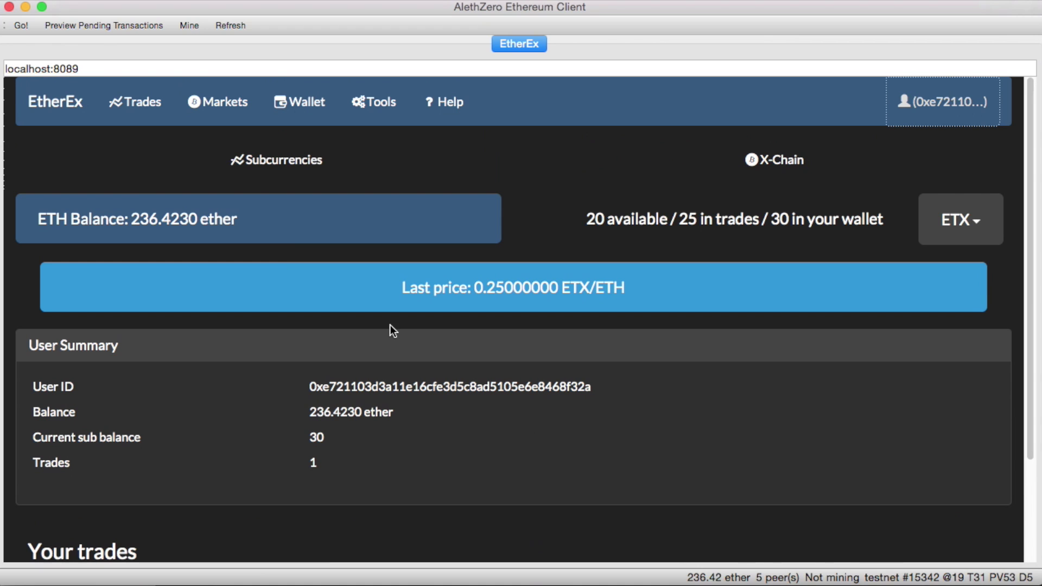
left_click(47, 104)
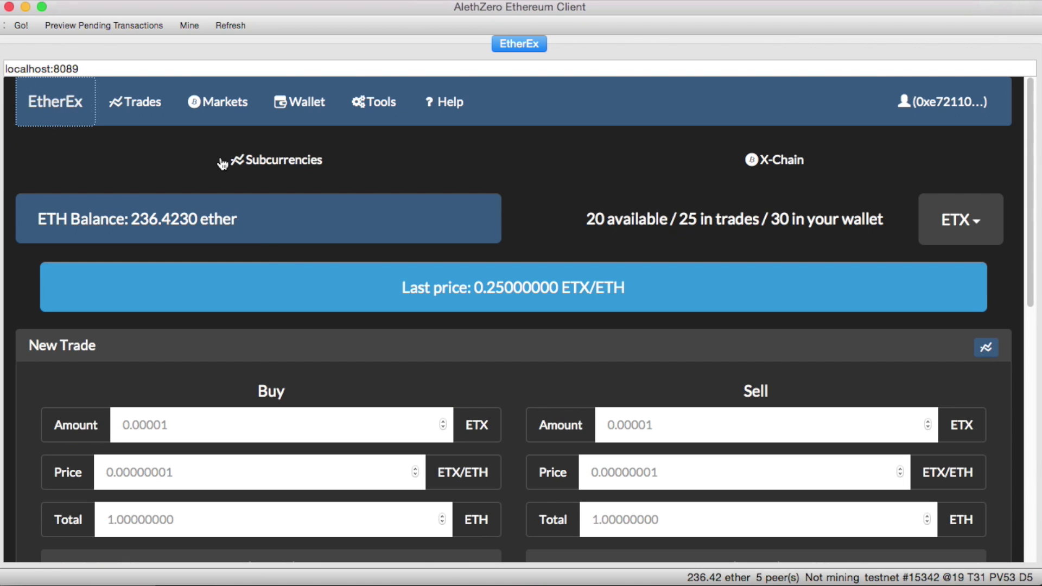
Step: Scroll the ETX order book to the account's 25 ETX ask at 0.30, then back up
scroll(398, 220, "down", 5)
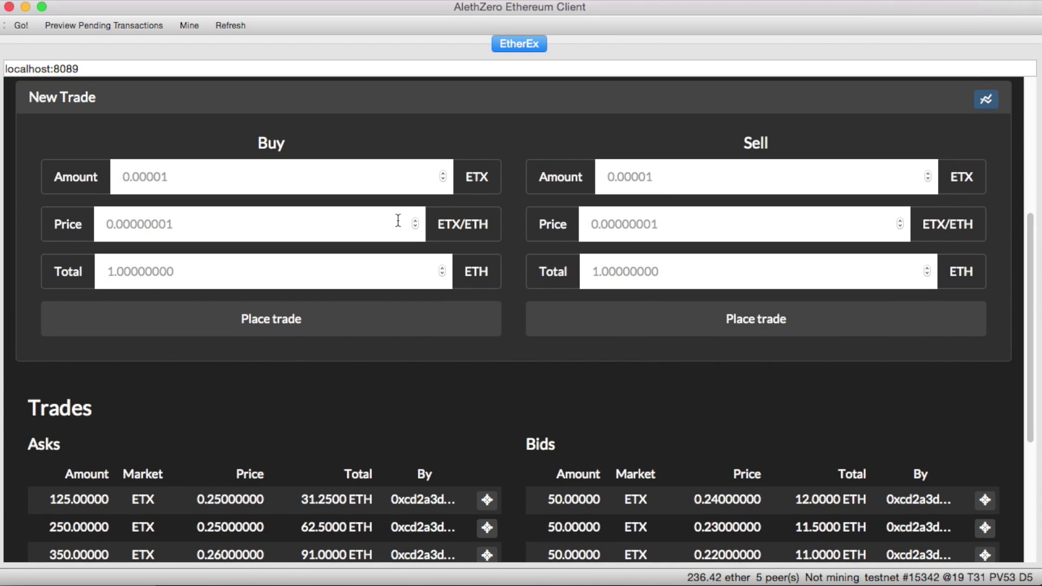
scroll(398, 221, "down", 3)
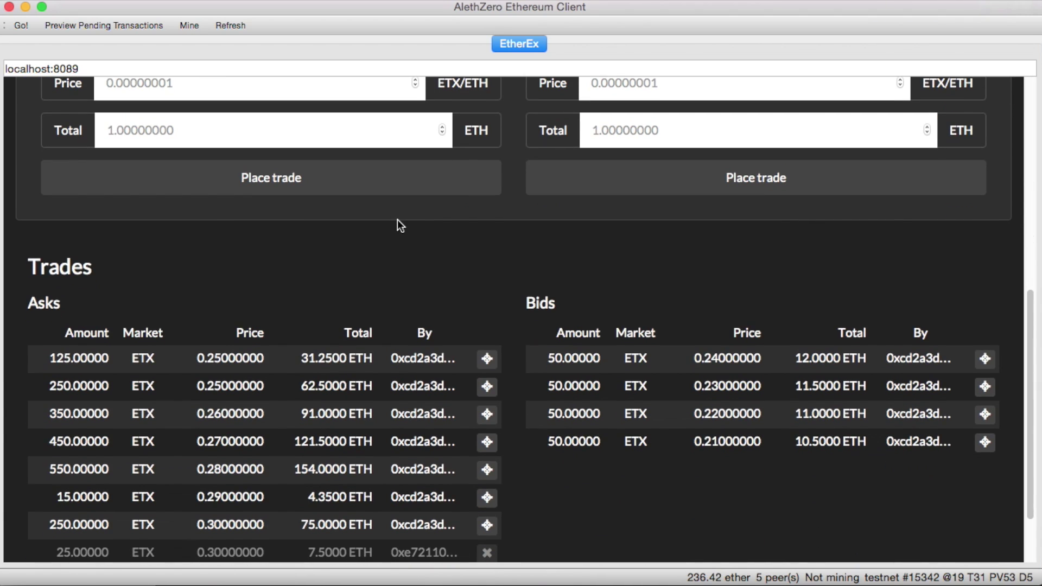
scroll(397, 221, "up", 8)
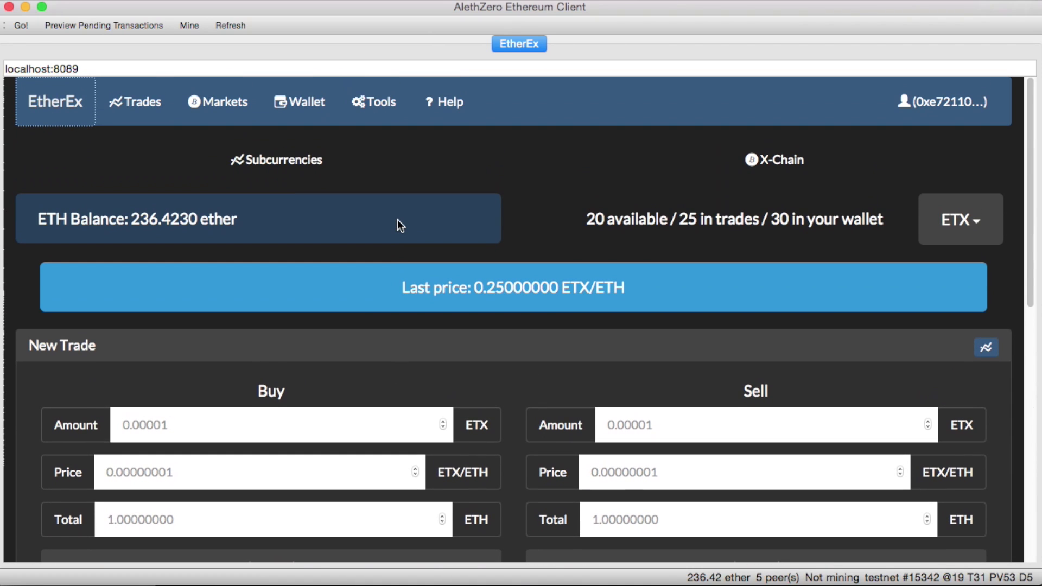